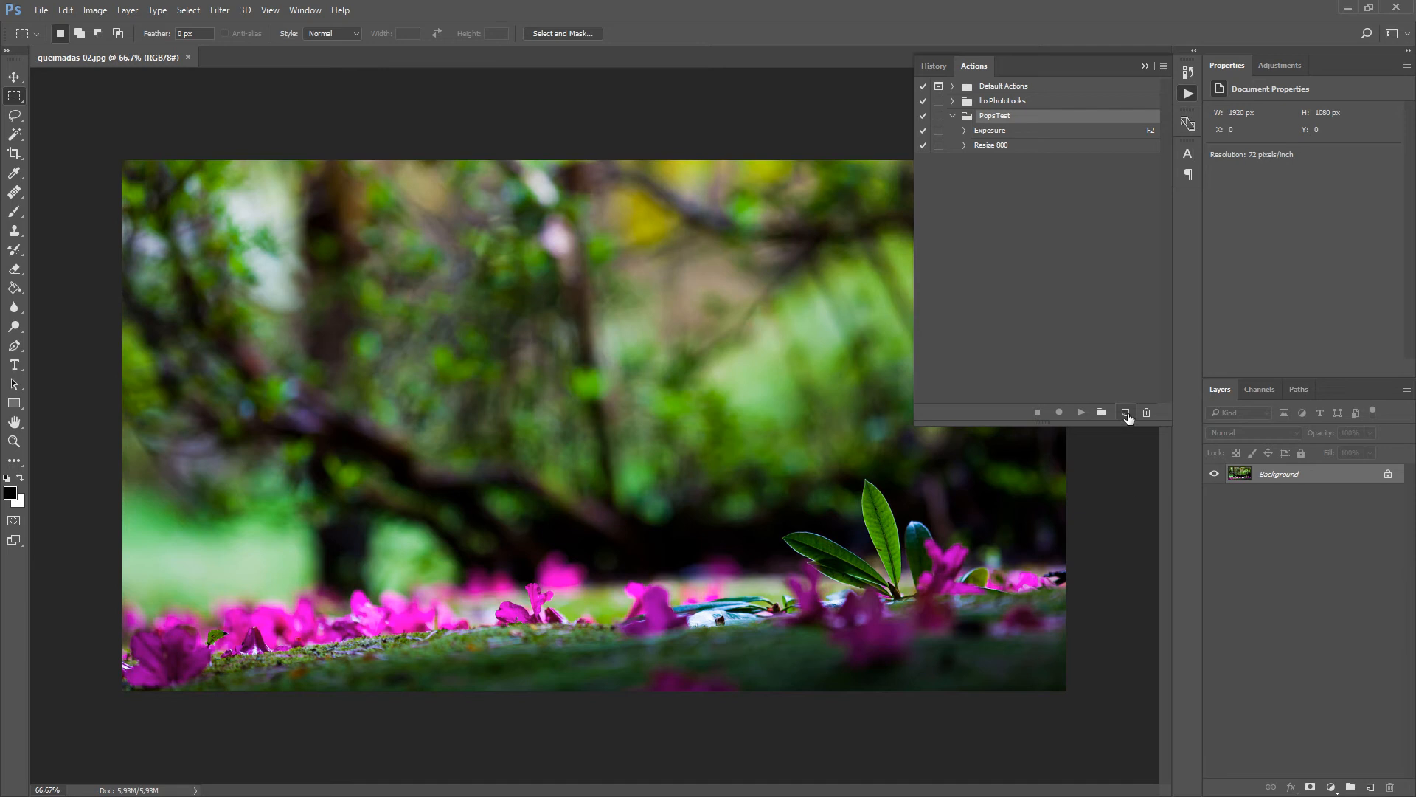
- Create a new action named Resize & Adjust in the PopsTest set and start recording it
{"action": "left_click", "coordinate": [1125, 413]}
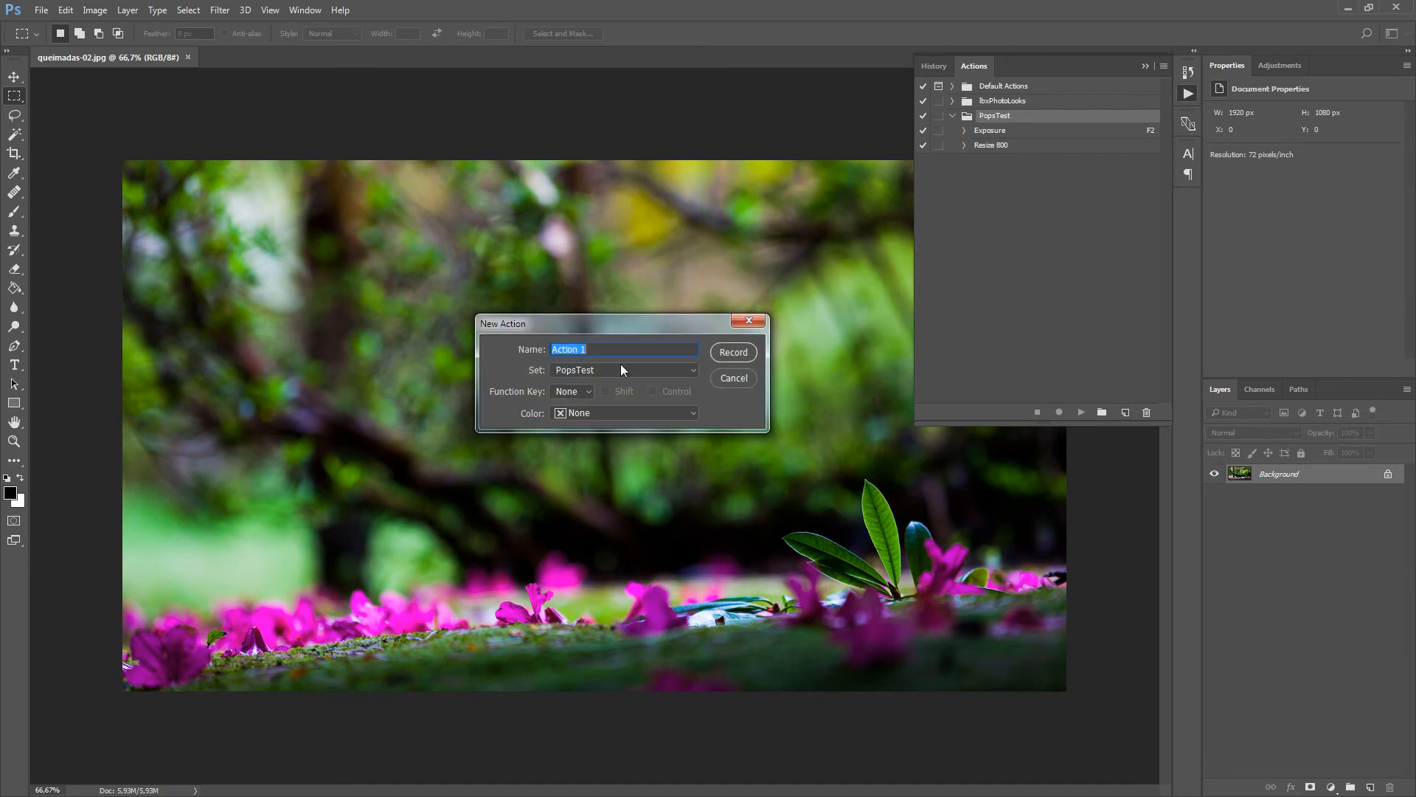
{"action": "type", "text": "Resize & Adjust"}
{"action": "left_click", "coordinate": [741, 353]}
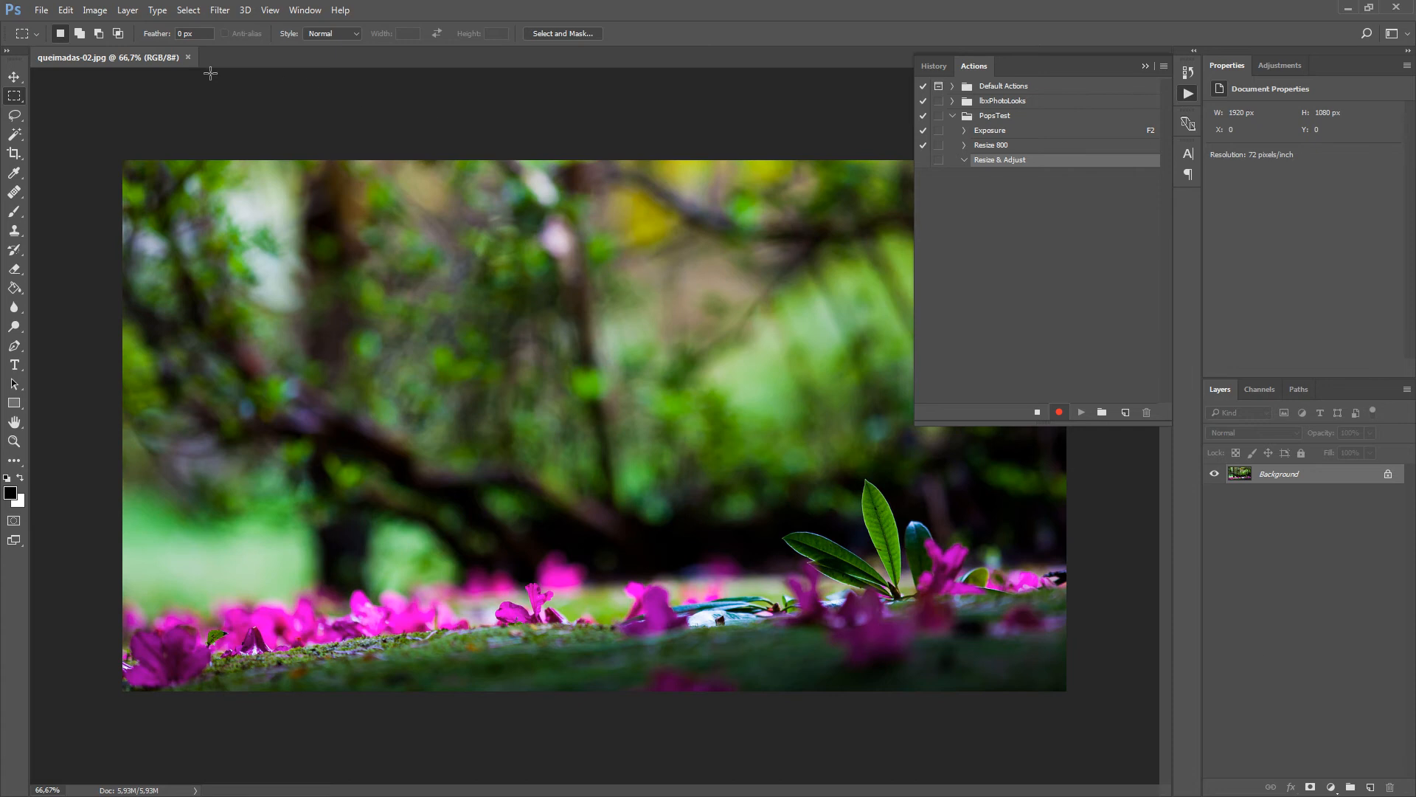
- Scale the photo down with the automated Fit Image command, constraining its width to 1280 pixels
{"action": "left_click", "coordinate": [41, 11]}
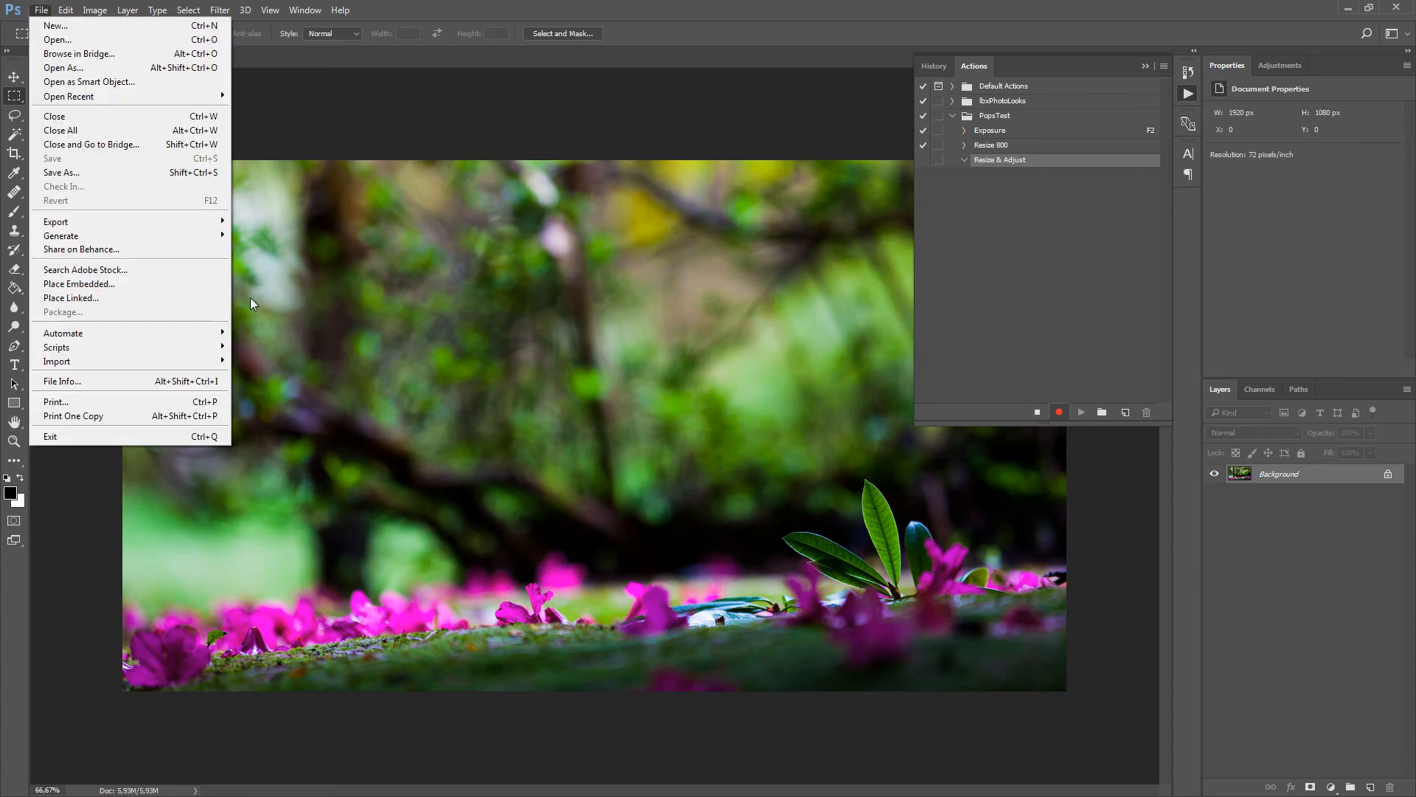
{"action": "mouse_move", "coordinate": [199, 336]}
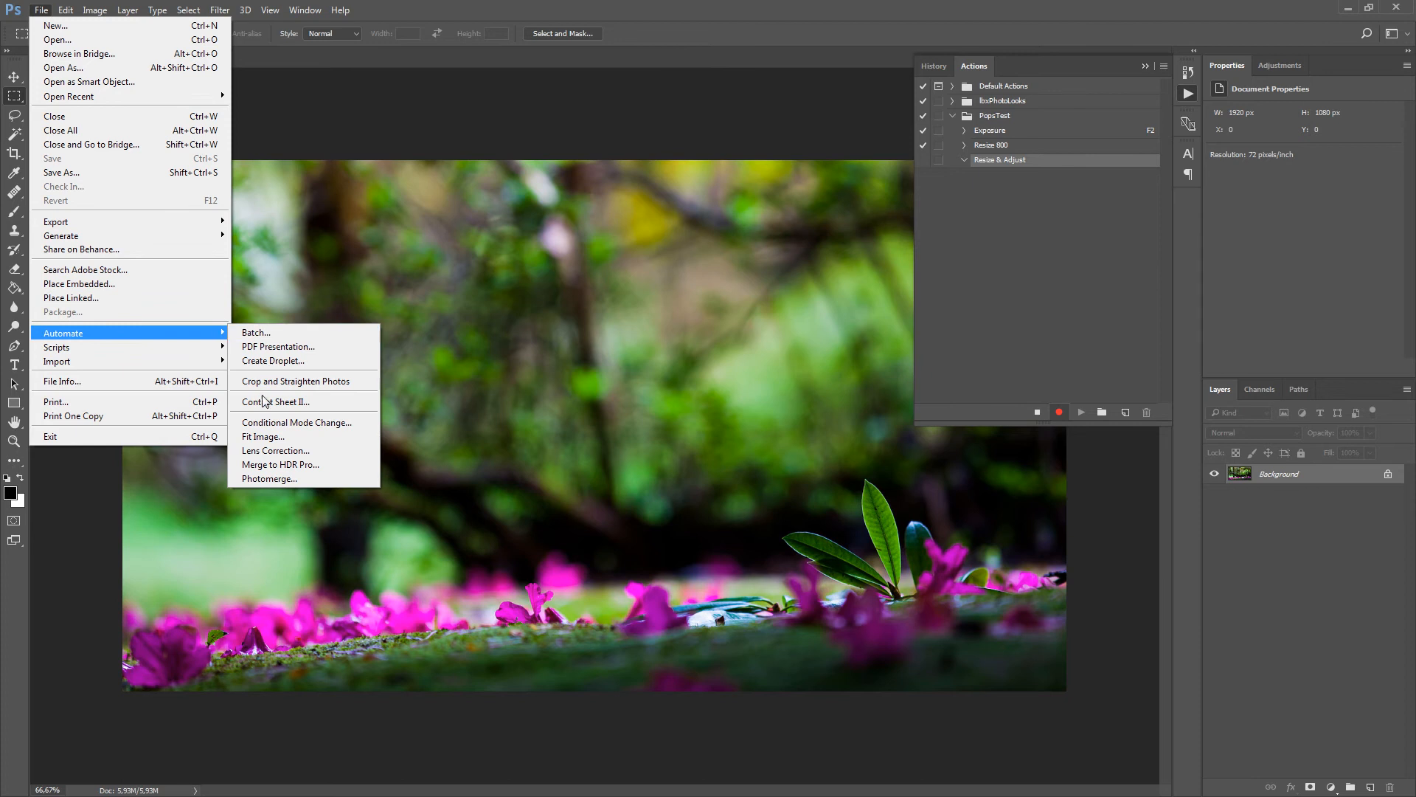
{"action": "left_click", "coordinate": [262, 439]}
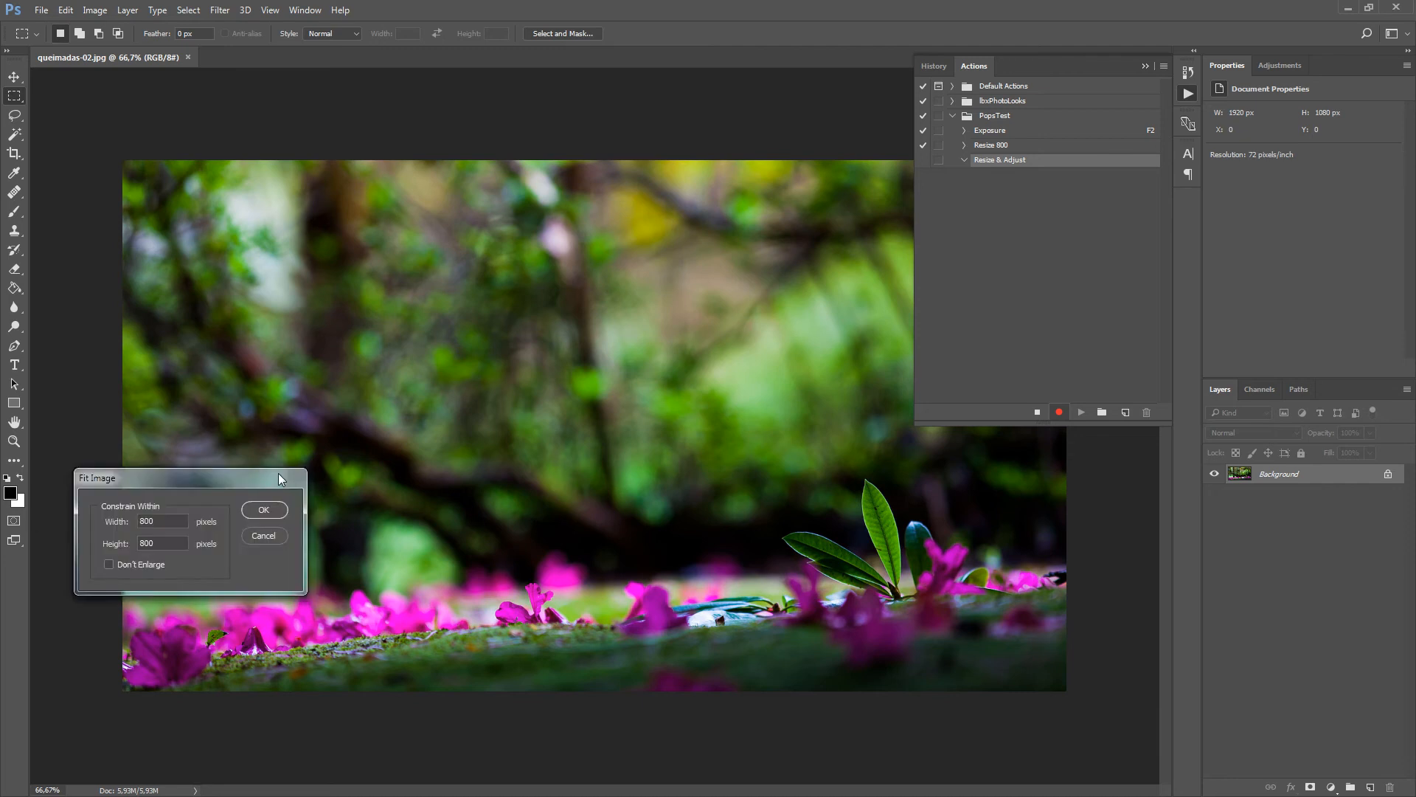
{"action": "left_click_drag", "start_coordinate": [278, 475], "coordinate": [727, 299]}
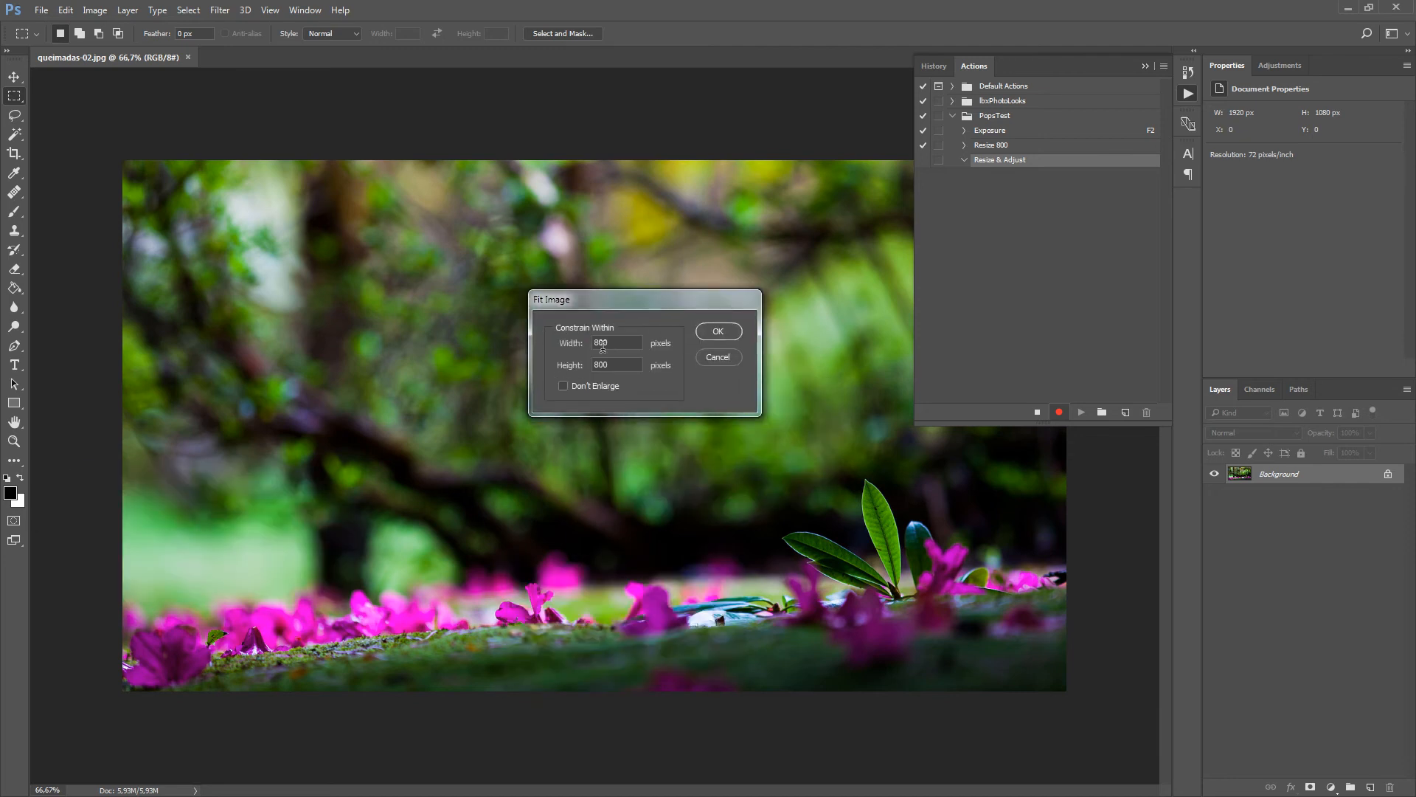
{"action": "key", "text": "Tab"}
{"action": "type", "text": "128"}
{"action": "key", "text": "Tab"}
{"action": "type", "text": "12"}
{"action": "left_click", "coordinate": [719, 332]}
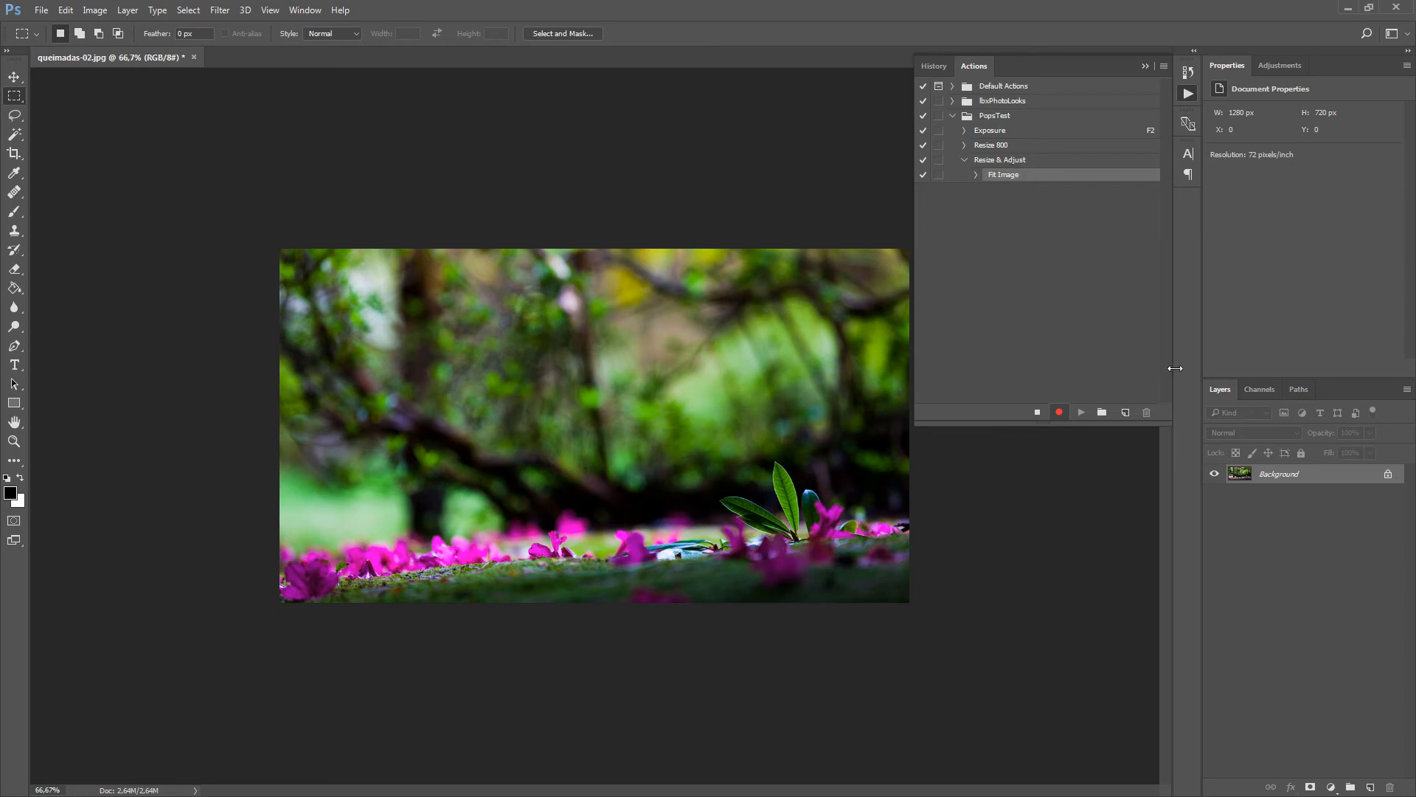
- Add a Curves adjustment layer with an S-shaped RGB curve through input/output points 73/62, 118/131 and 179/204
{"action": "left_click", "coordinate": [1332, 788]}
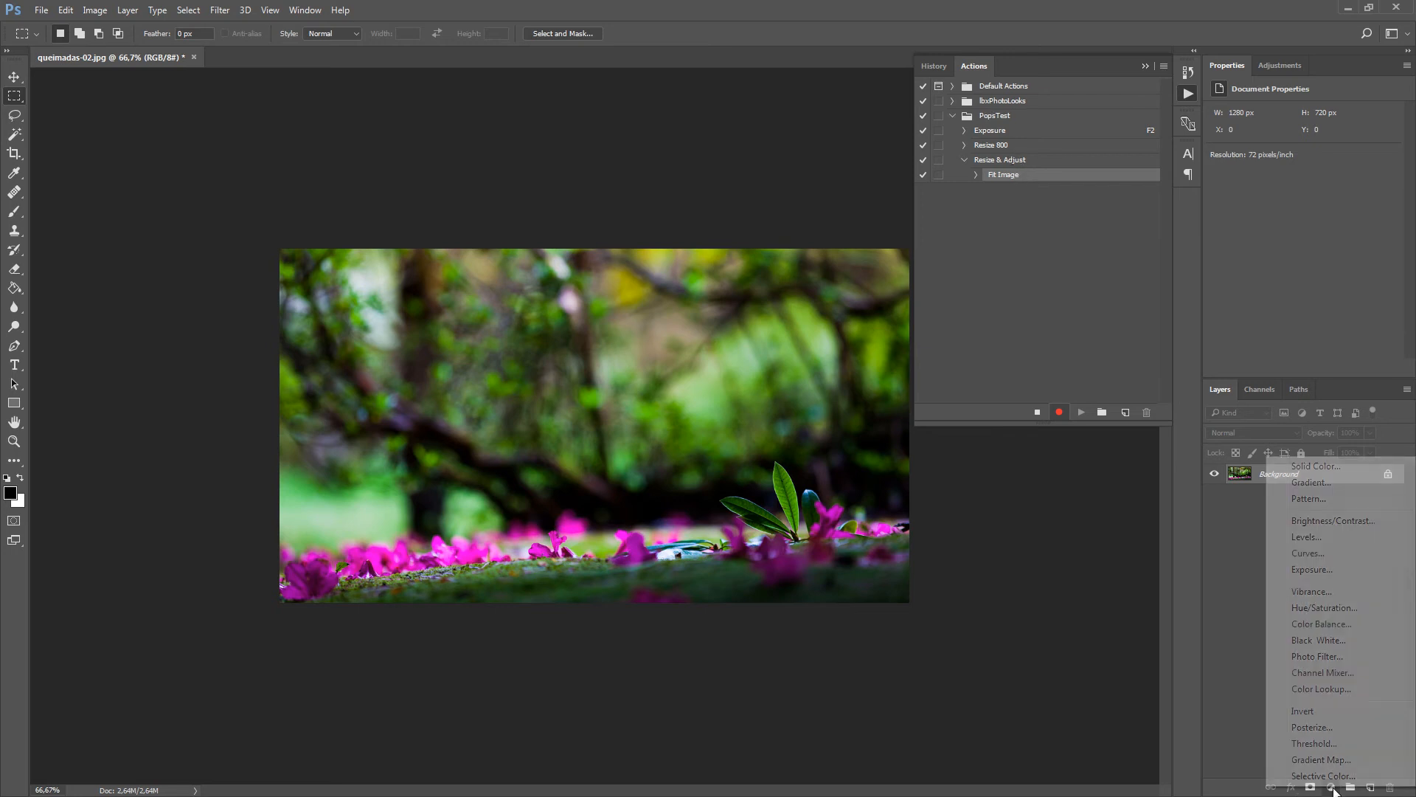
{"action": "left_click", "coordinate": [1314, 554]}
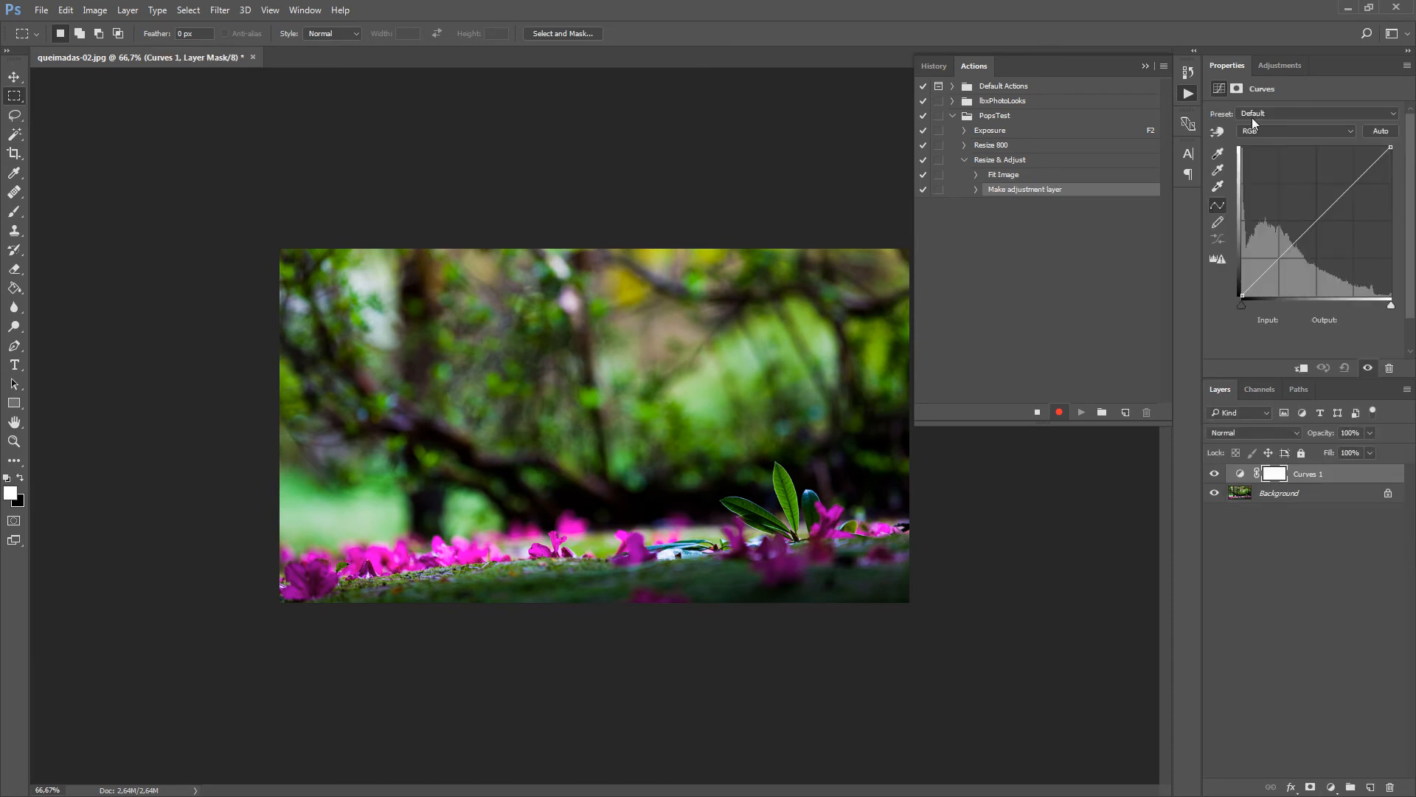
{"action": "left_click_drag", "start_coordinate": [1352, 188], "coordinate": [1346, 176]}
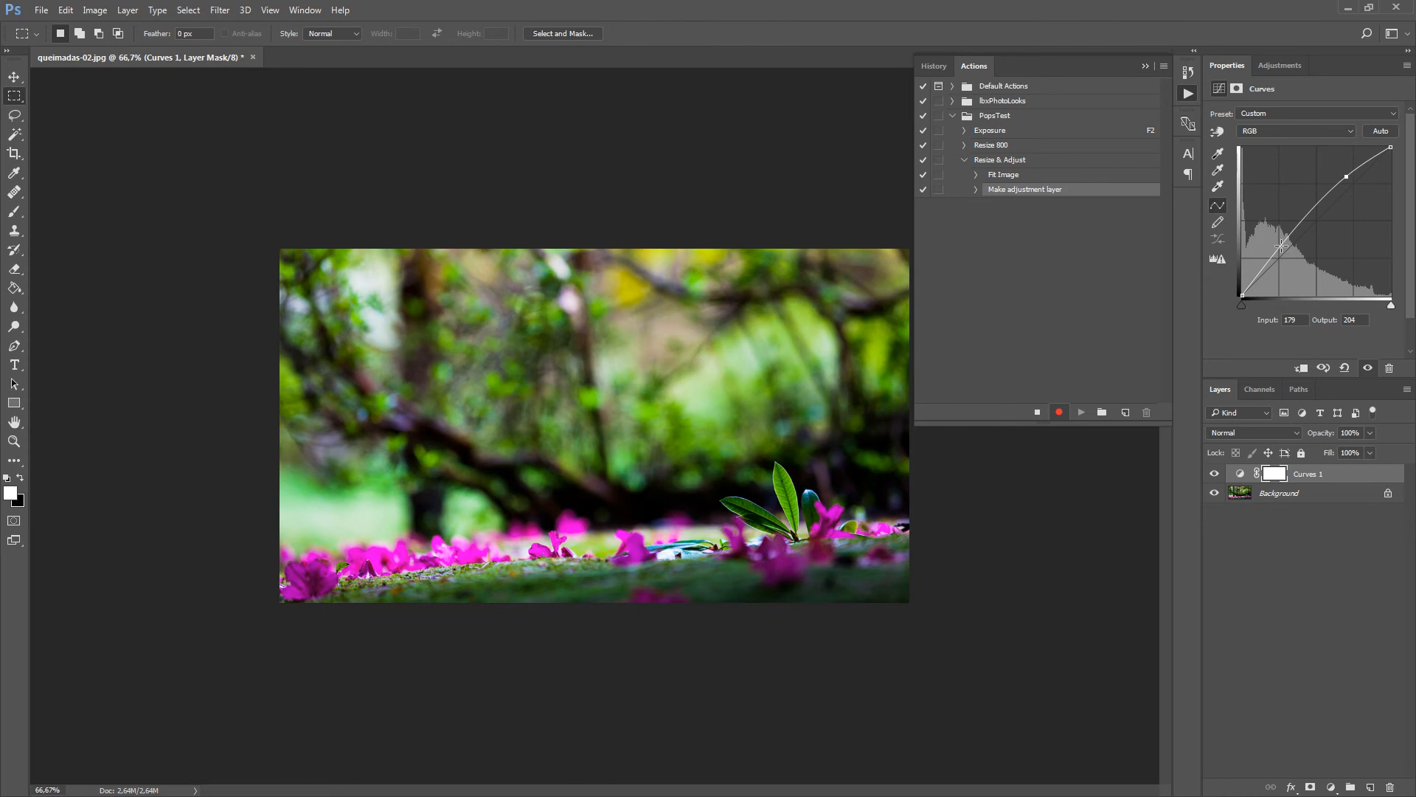
{"action": "left_click_drag", "start_coordinate": [1282, 247], "coordinate": [1311, 220]}
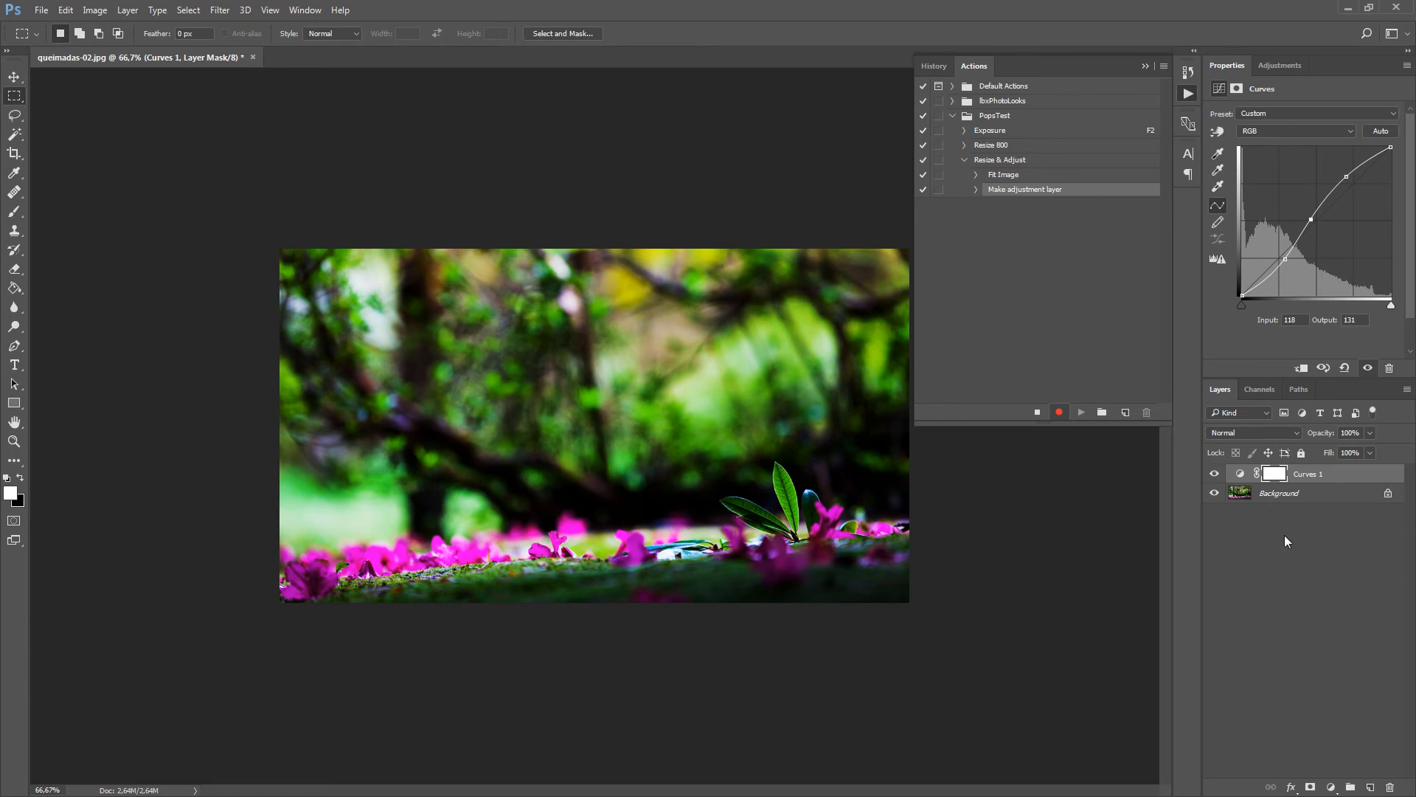
- Add a Vibrance adjustment layer with vibrance +49 and saturation -7
{"action": "left_click", "coordinate": [1331, 787]}
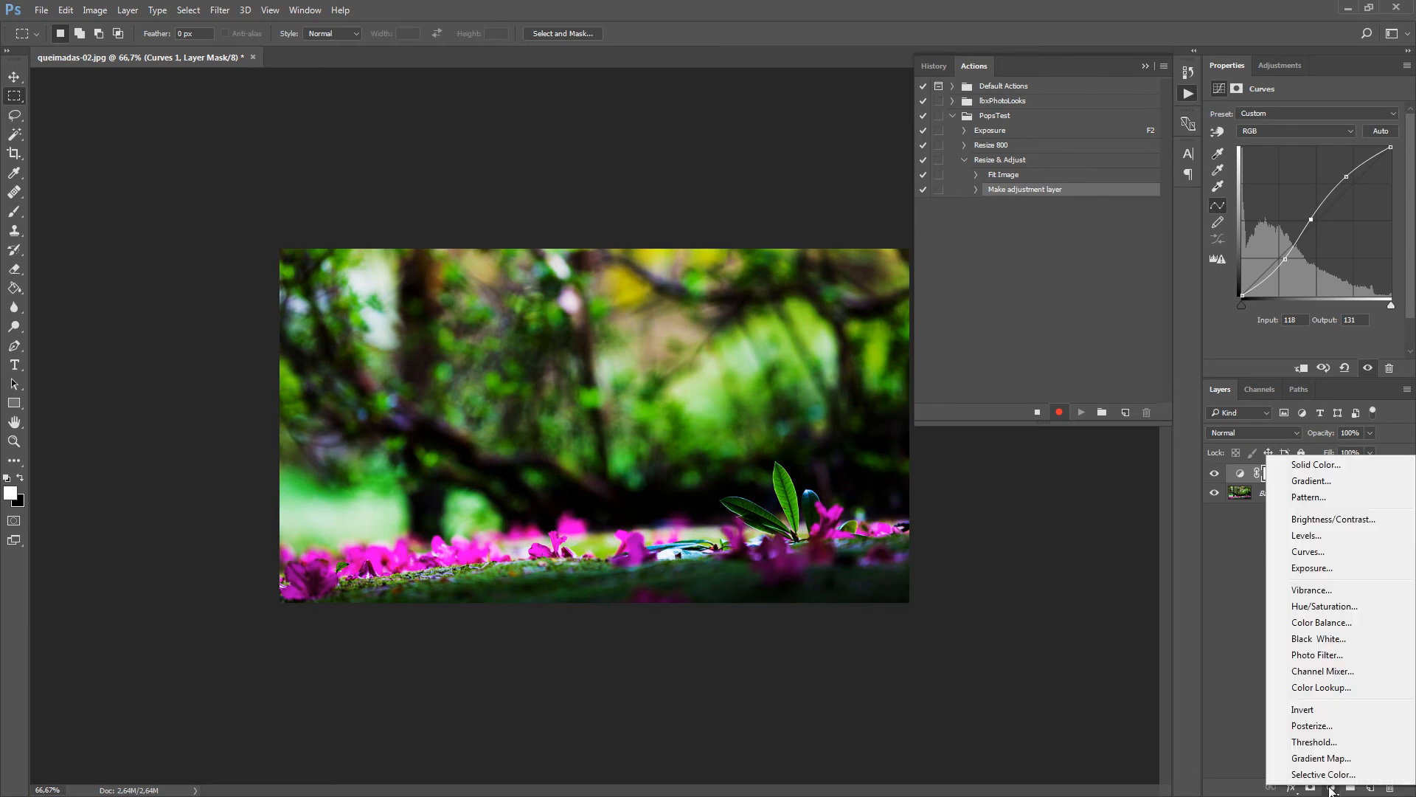
{"action": "left_click", "coordinate": [1316, 591]}
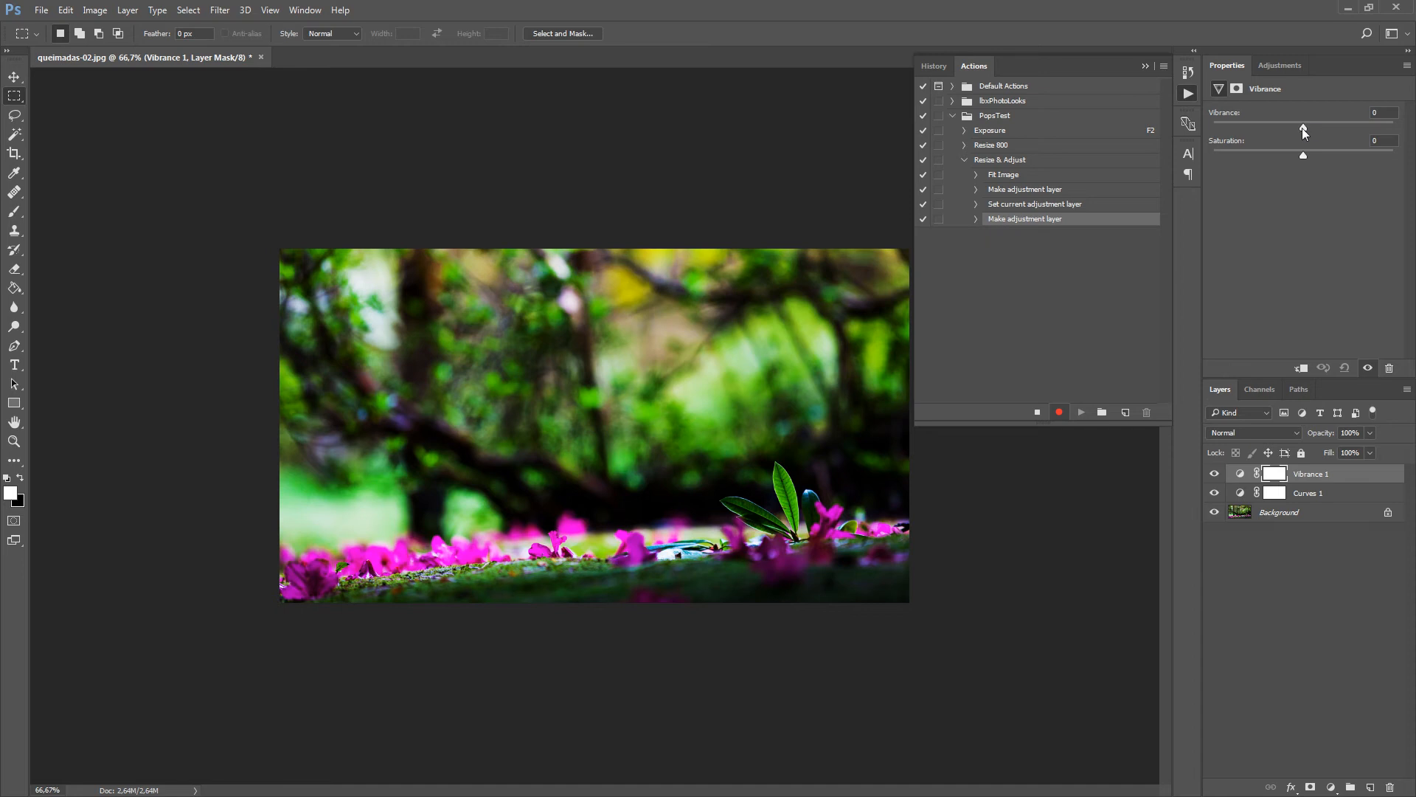
{"action": "left_click_drag", "start_coordinate": [1303, 127], "coordinate": [1322, 130]}
{"action": "left_click_drag", "start_coordinate": [1302, 156], "coordinate": [1300, 156]}
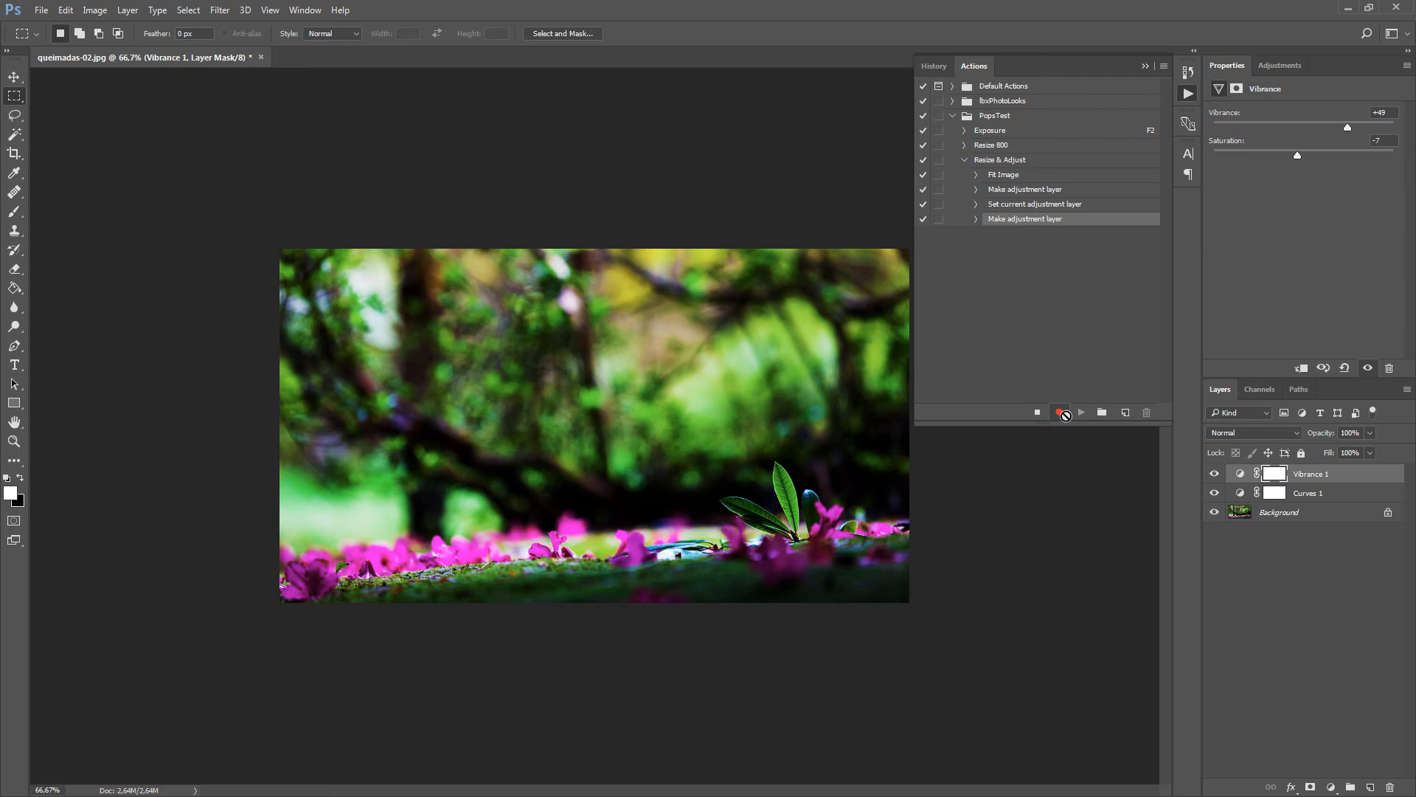
- Flatten the image and stop recording the action
{"action": "left_click", "coordinate": [1407, 390]}
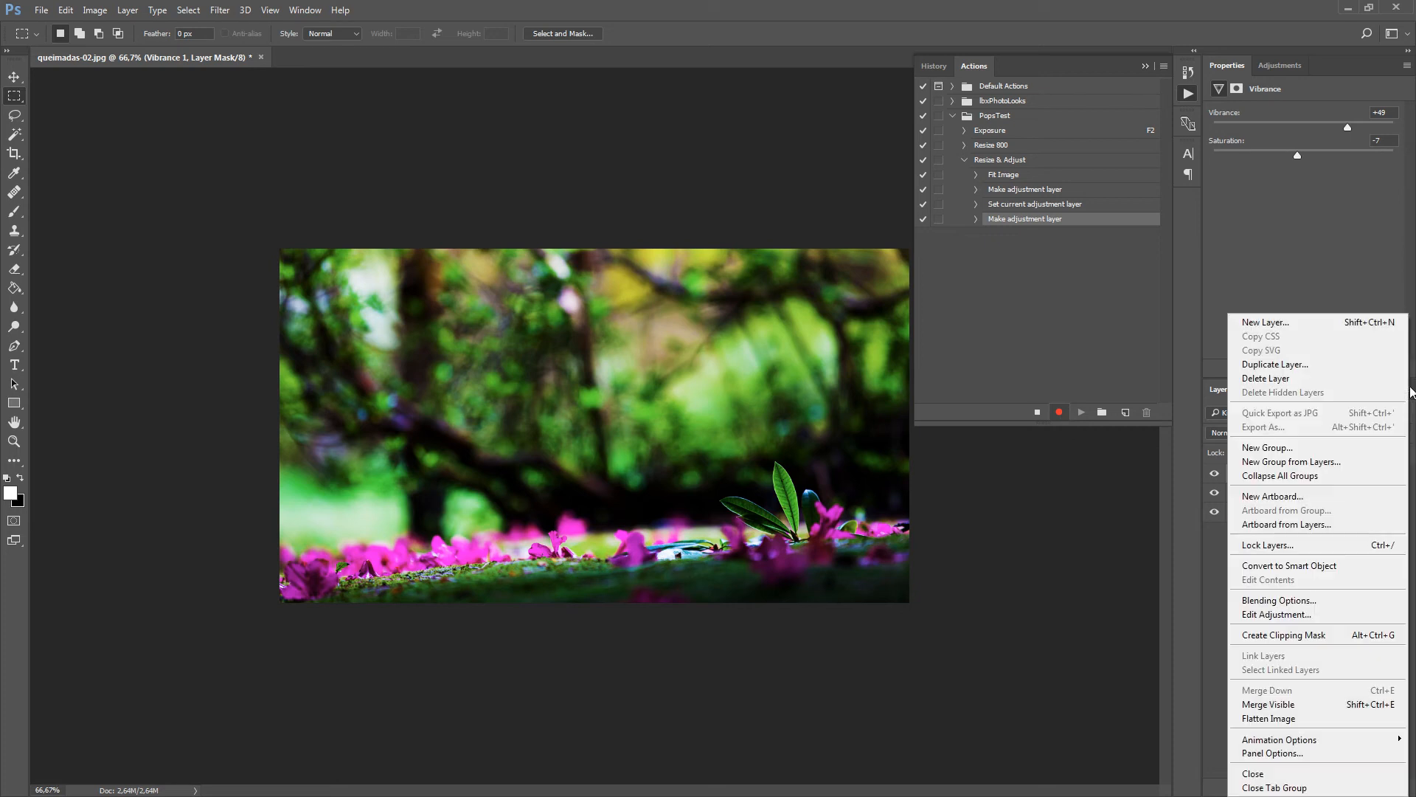
{"action": "left_click", "coordinate": [1277, 719]}
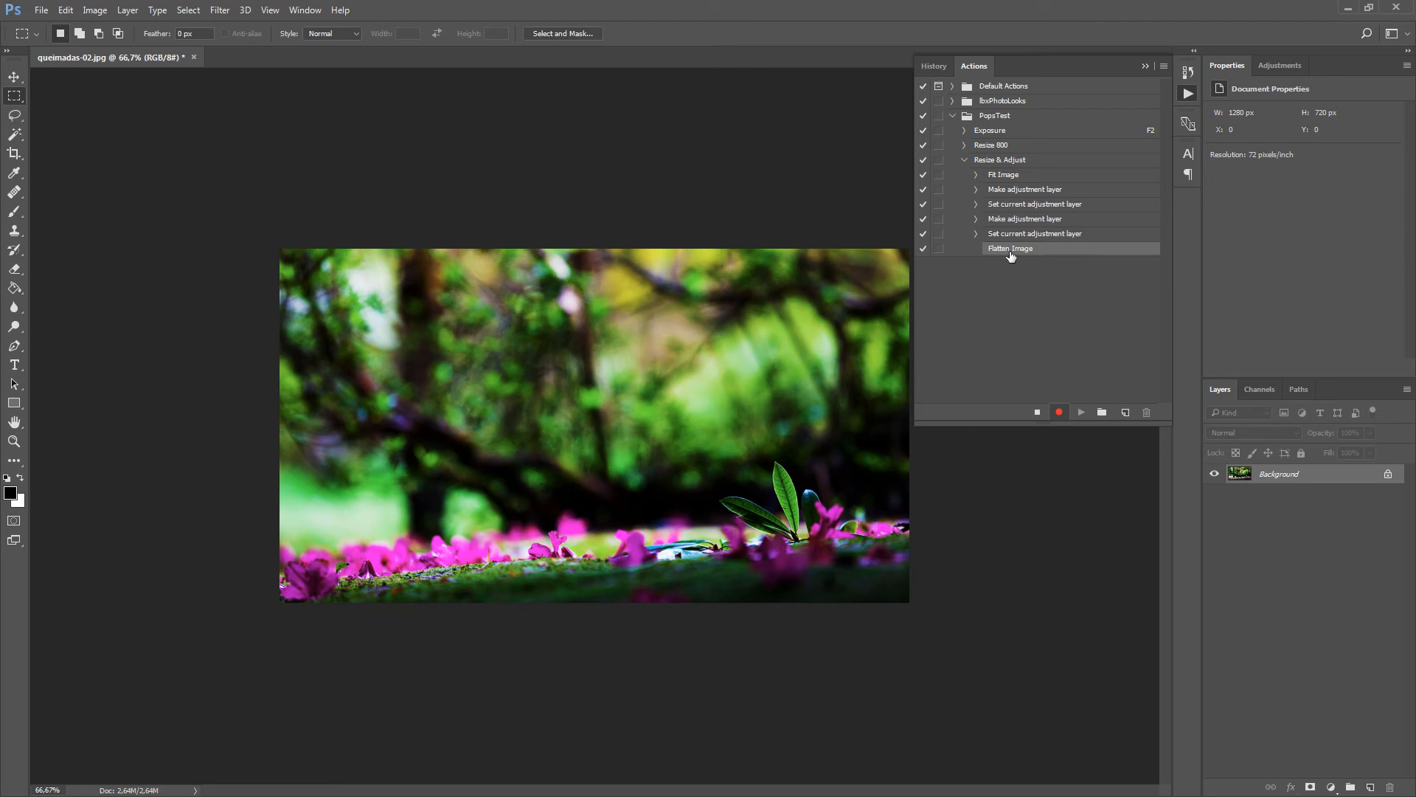
{"action": "left_click", "coordinate": [1038, 415]}
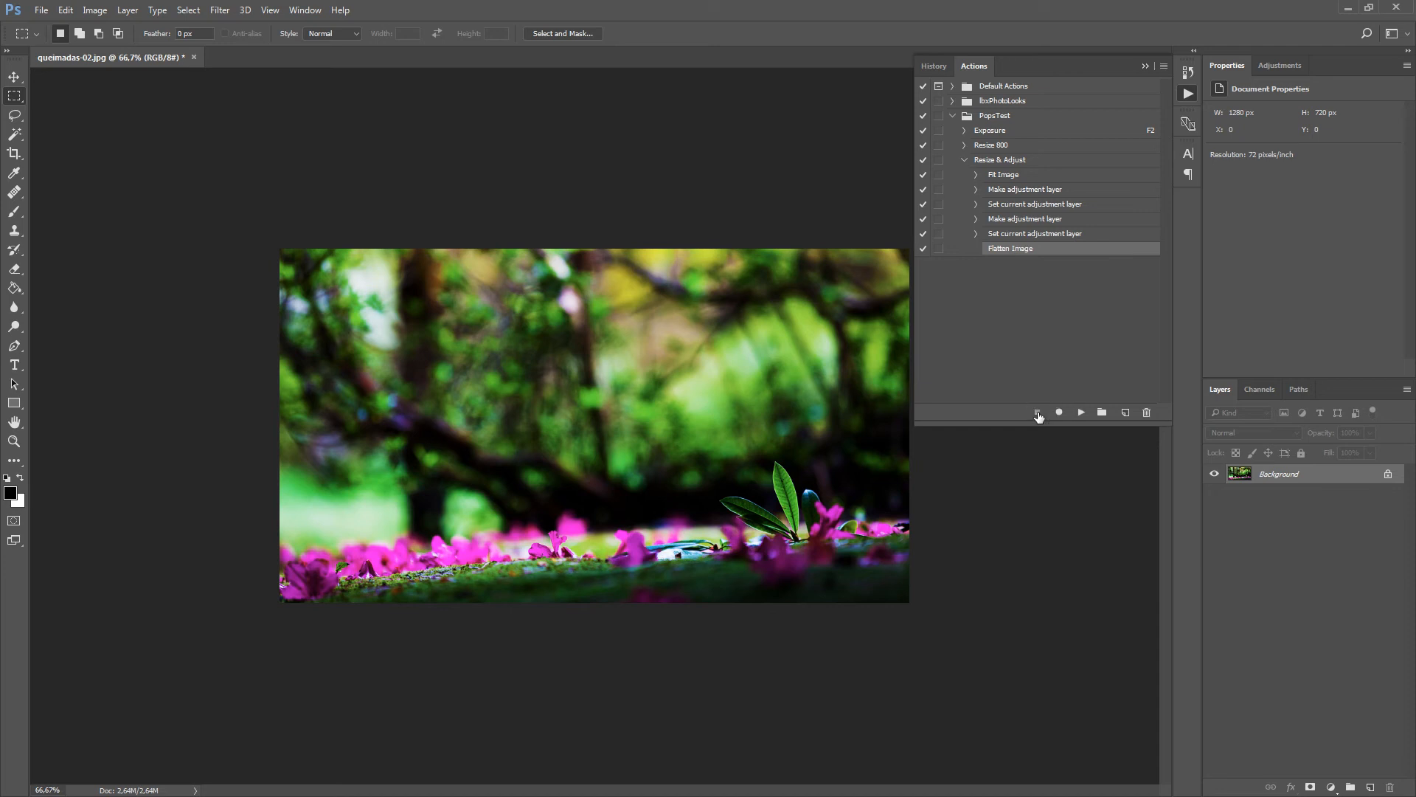
- Revert the photo to its saved version and play the whole Resize & Adjust action on it
{"action": "left_click", "coordinate": [995, 159]}
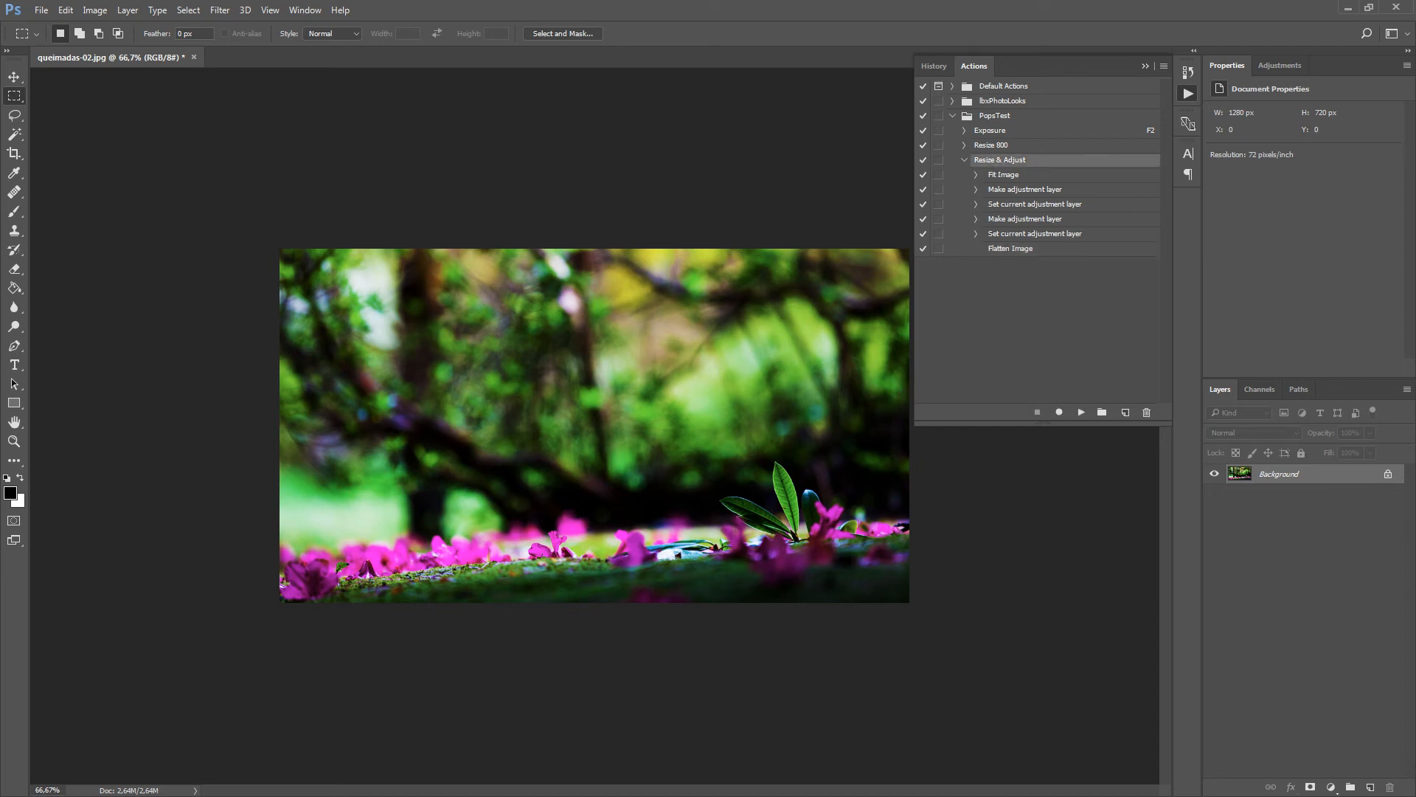
{"action": "left_click", "coordinate": [41, 10]}
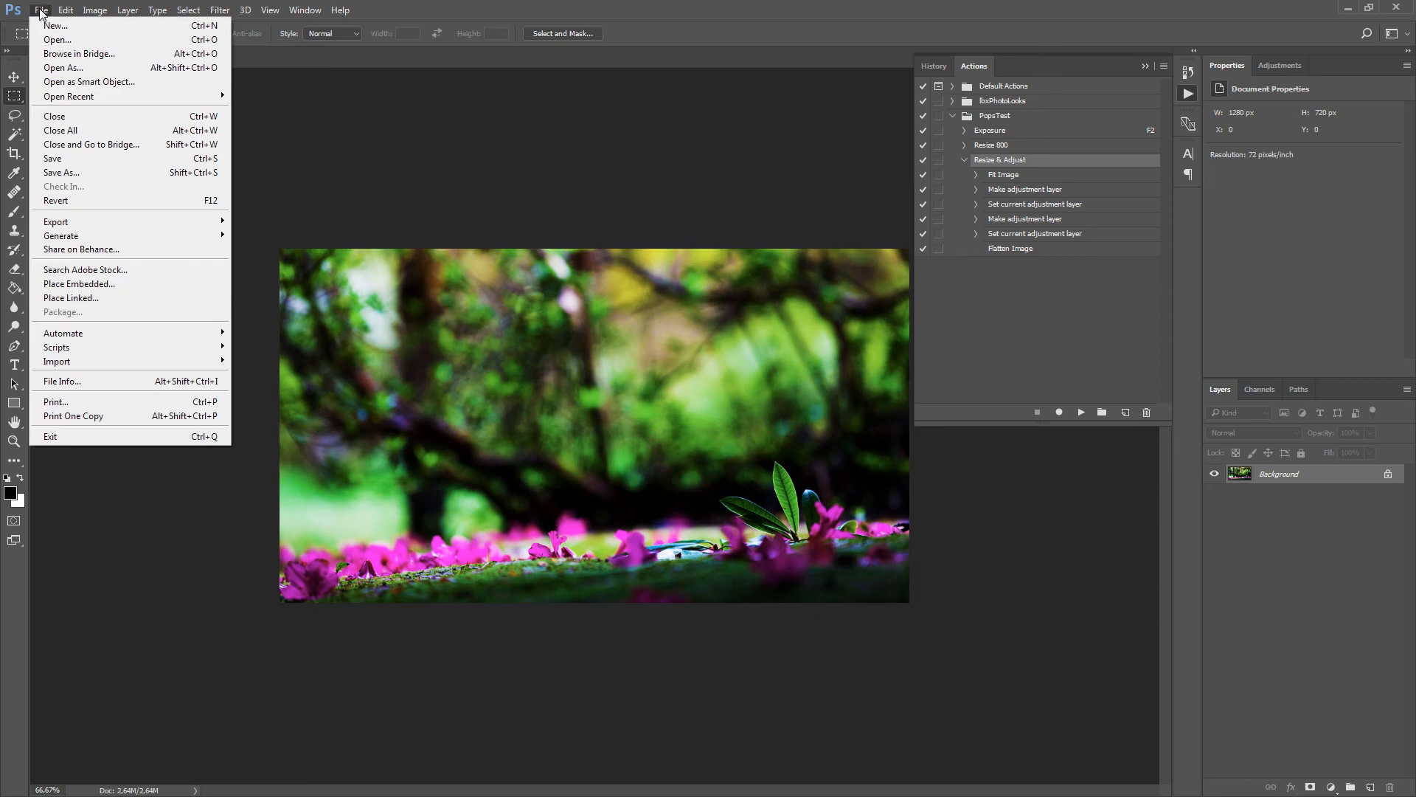
{"action": "left_click", "coordinate": [64, 207]}
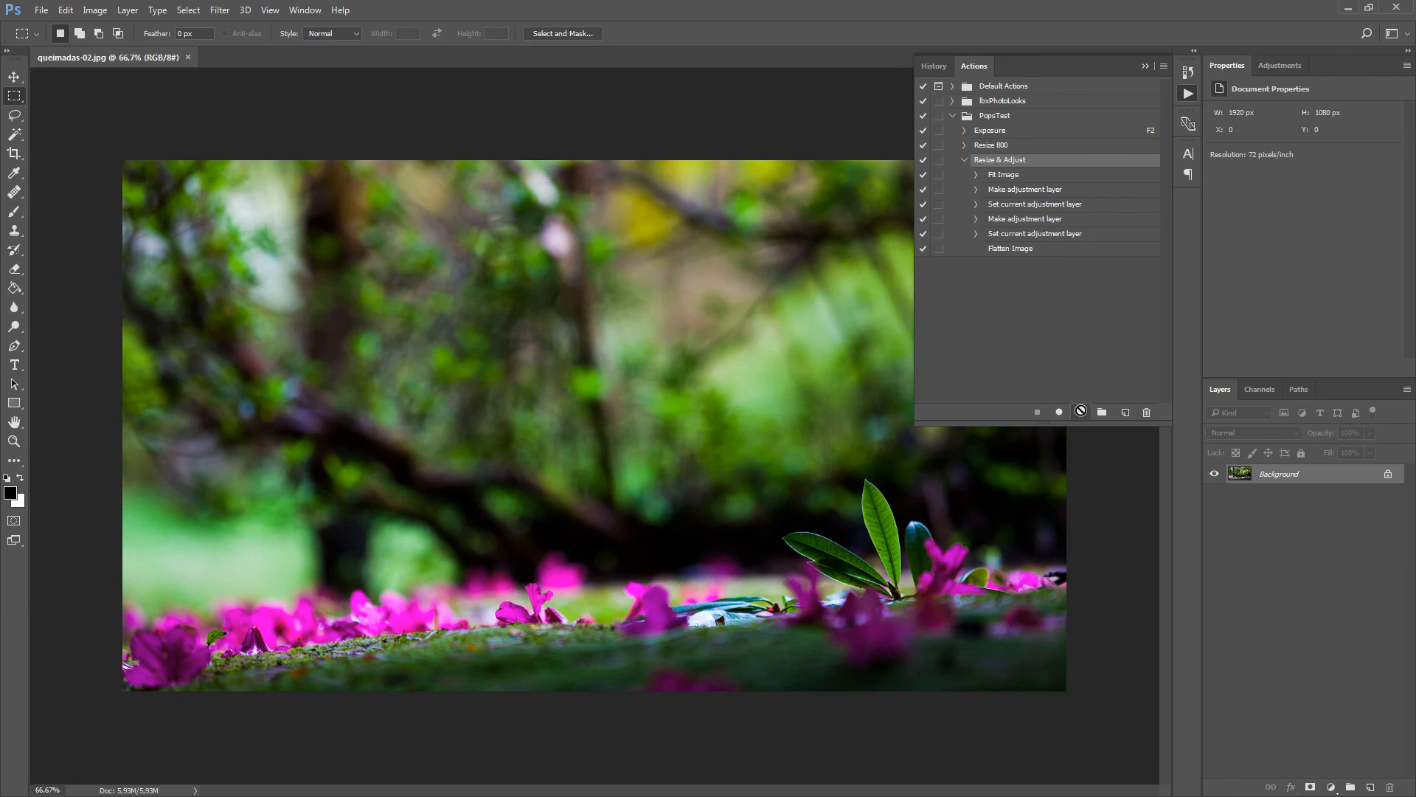
{"action": "left_click", "coordinate": [1080, 412]}
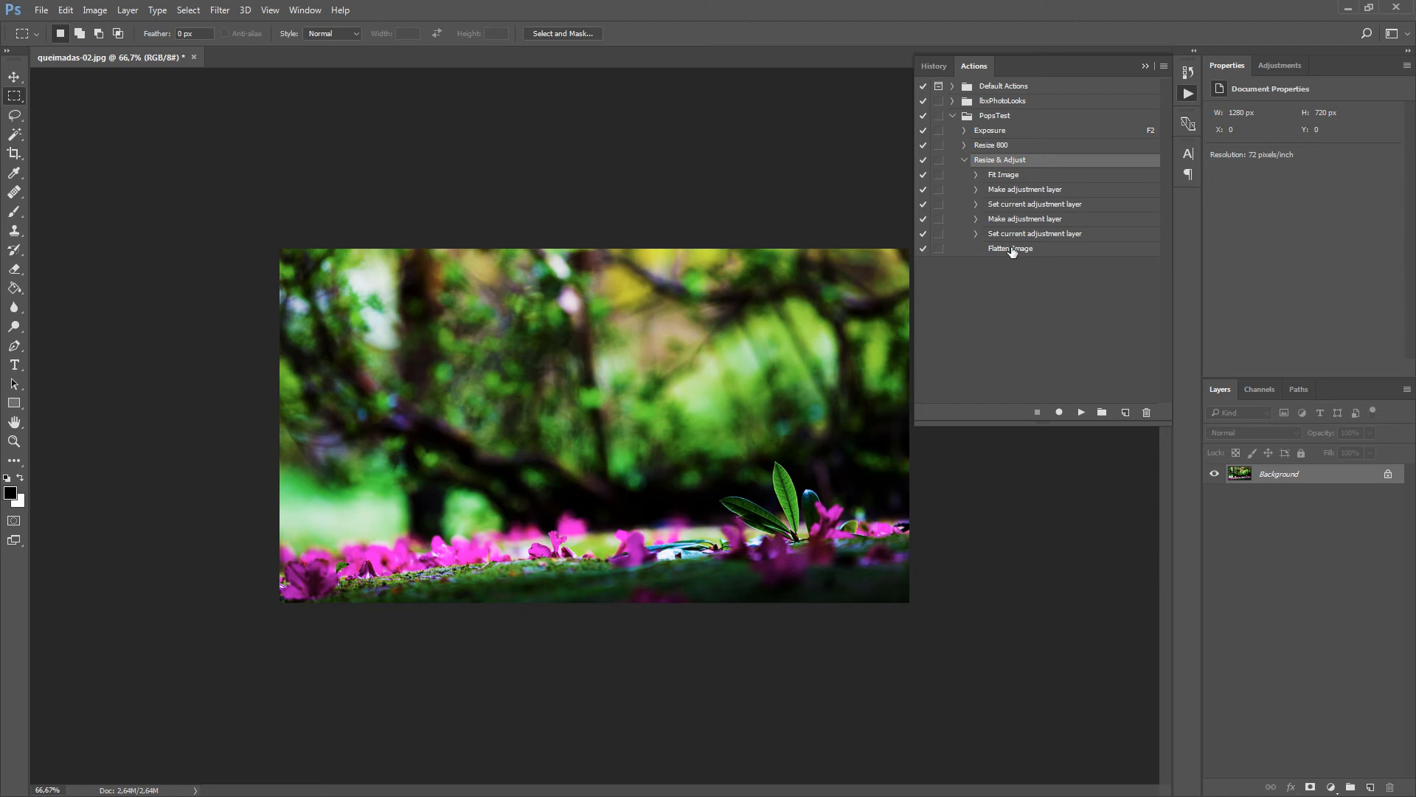
- Select the action's Flatten Image command and restore the photo to its saved version
{"action": "mouse_move", "coordinate": [1012, 251]}
{"action": "left_mouse_down"}
{"action": "mouse_move", "coordinate": [1113, 383]}
{"action": "mouse_move", "coordinate": [1026, 406]}
{"action": "mouse_move", "coordinate": [1033, 270]}
{"action": "mouse_move", "coordinate": [1013, 248]}
{"action": "left_mouse_up"}
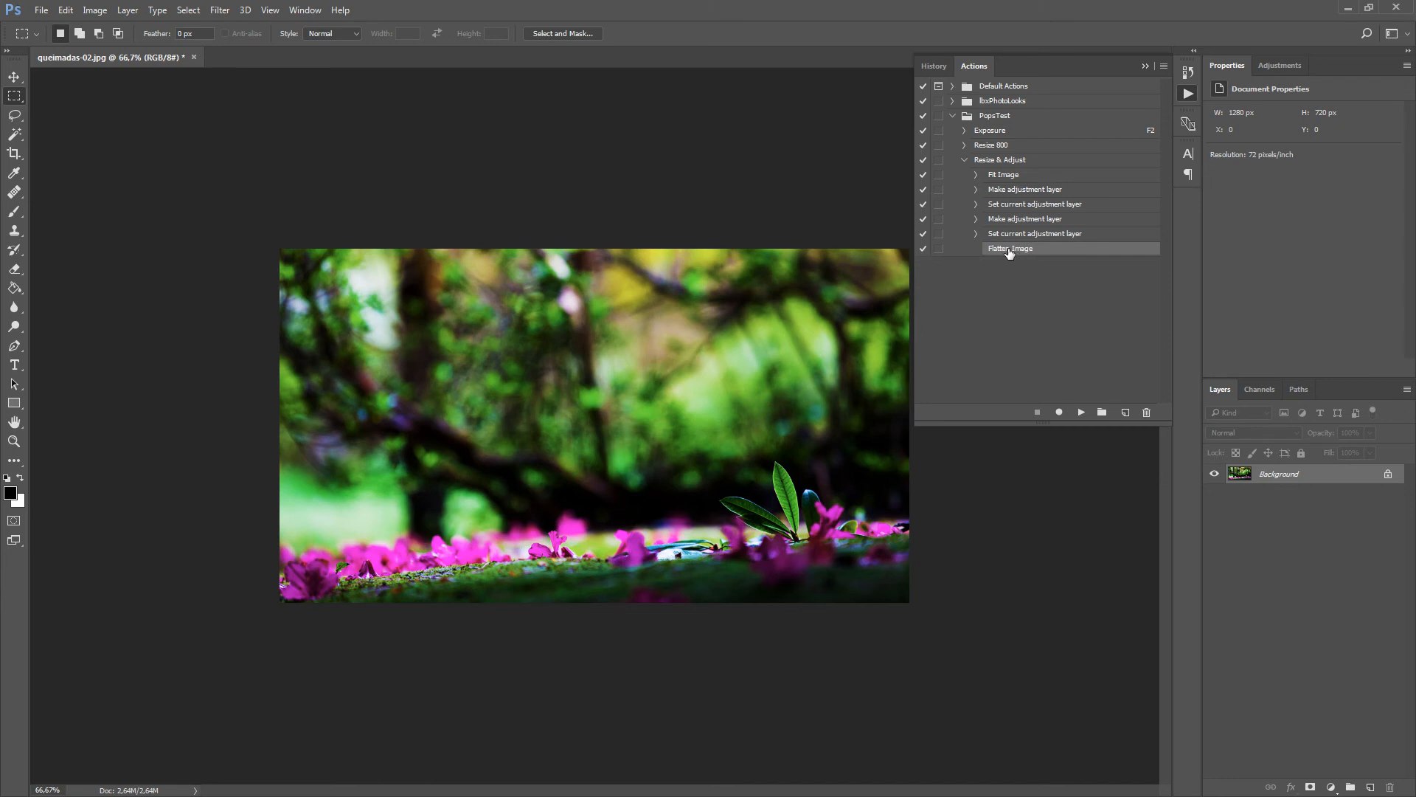
{"action": "left_click", "coordinate": [43, 11]}
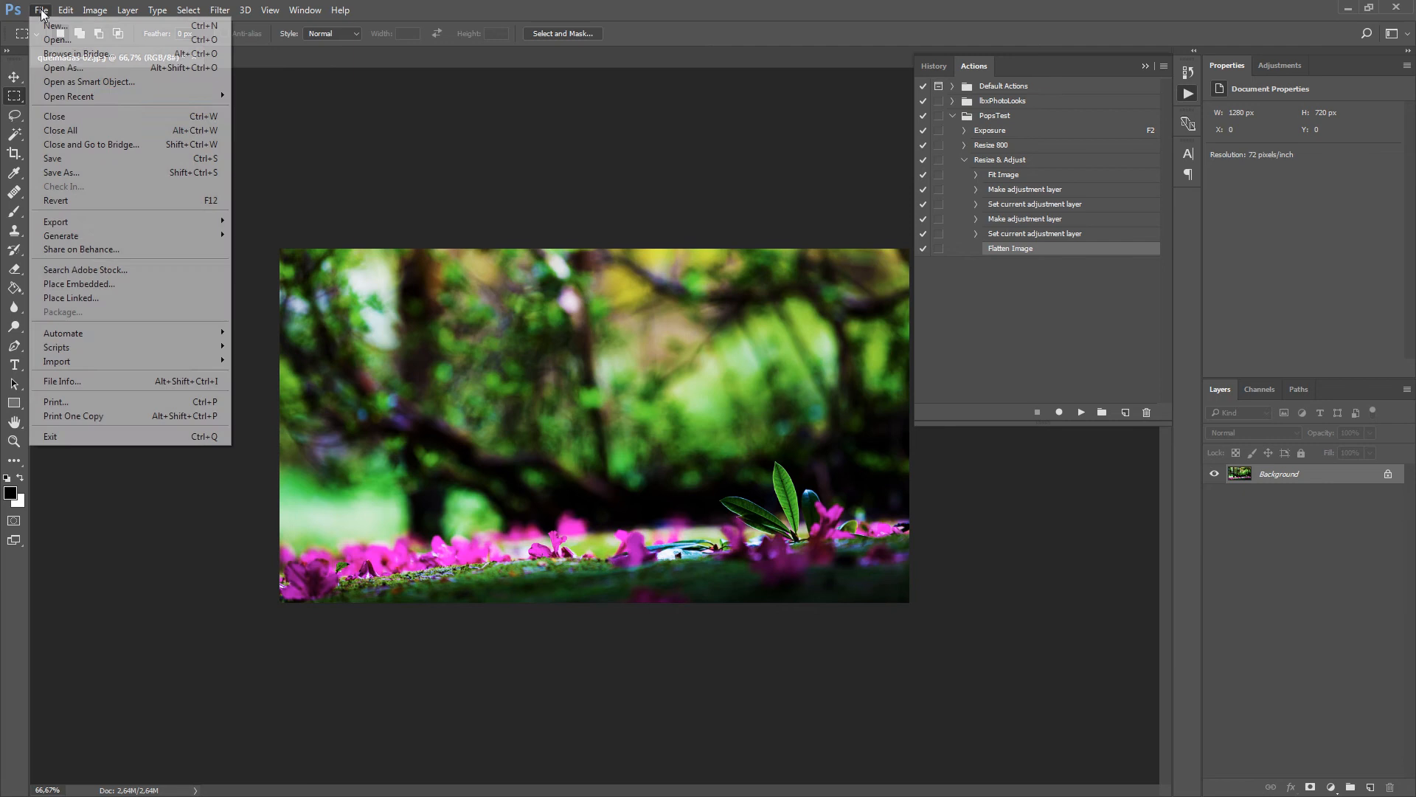
{"action": "left_click", "coordinate": [73, 200]}
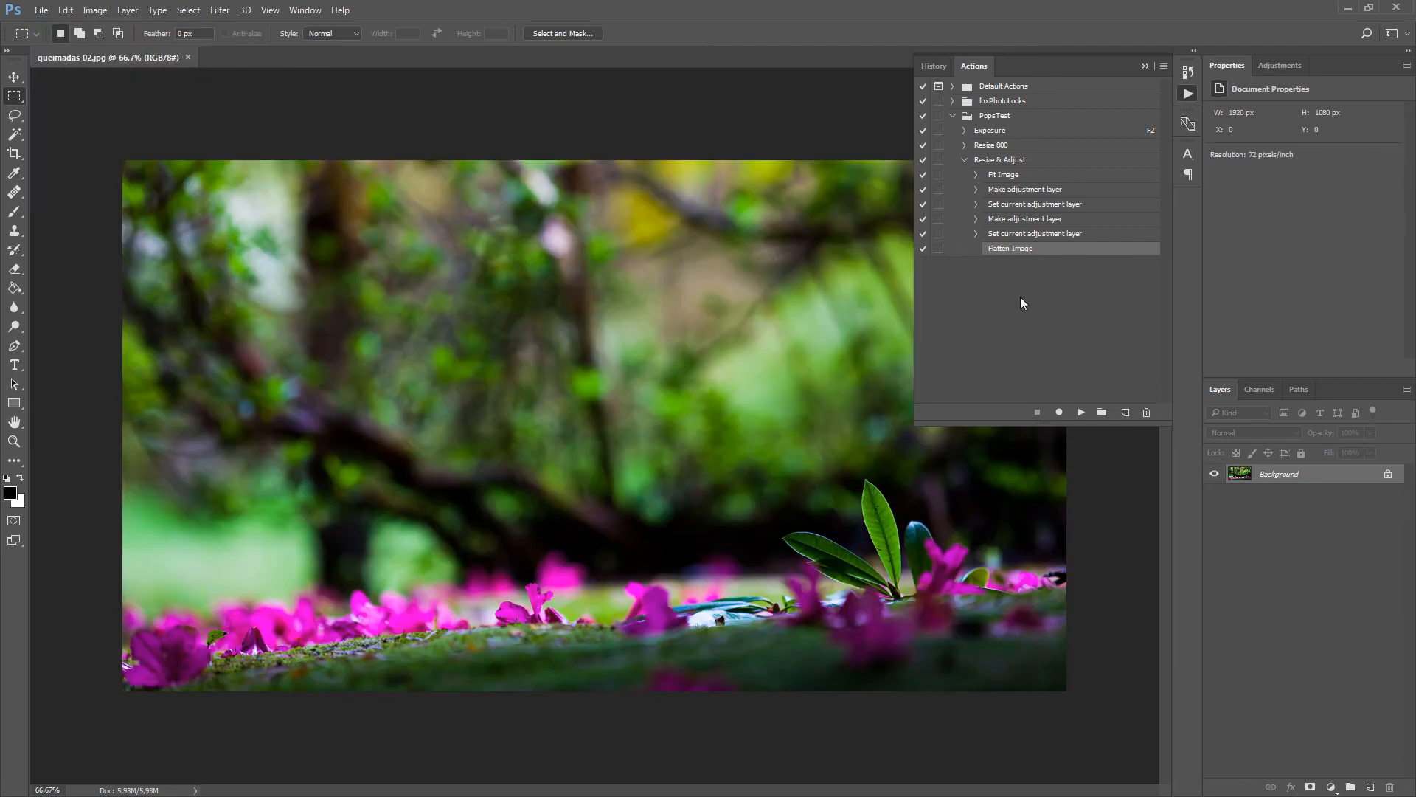
- Exclude the Flatten Image command from the Resize & Adjust action and play the action
{"action": "left_click", "coordinate": [922, 249]}
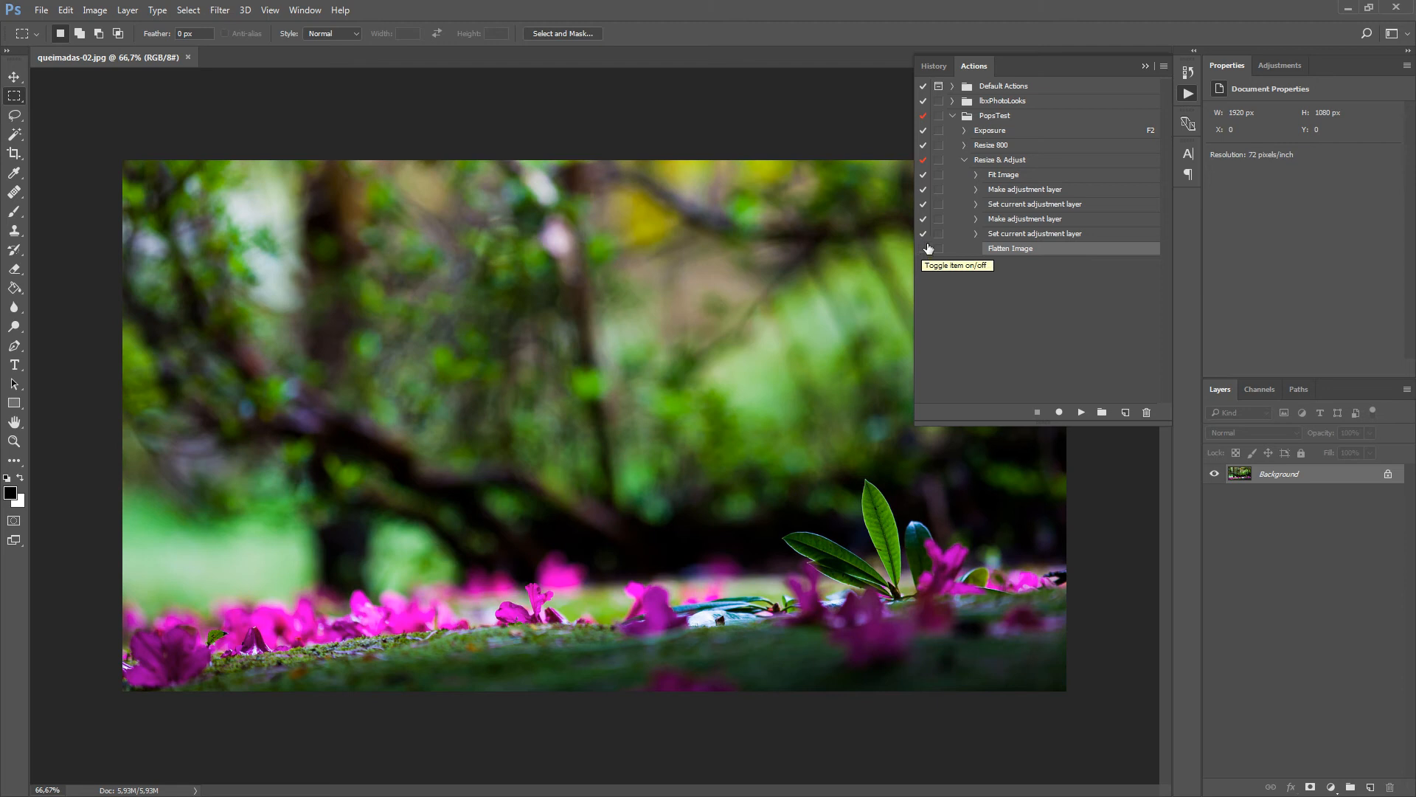
{"action": "left_click", "coordinate": [981, 161]}
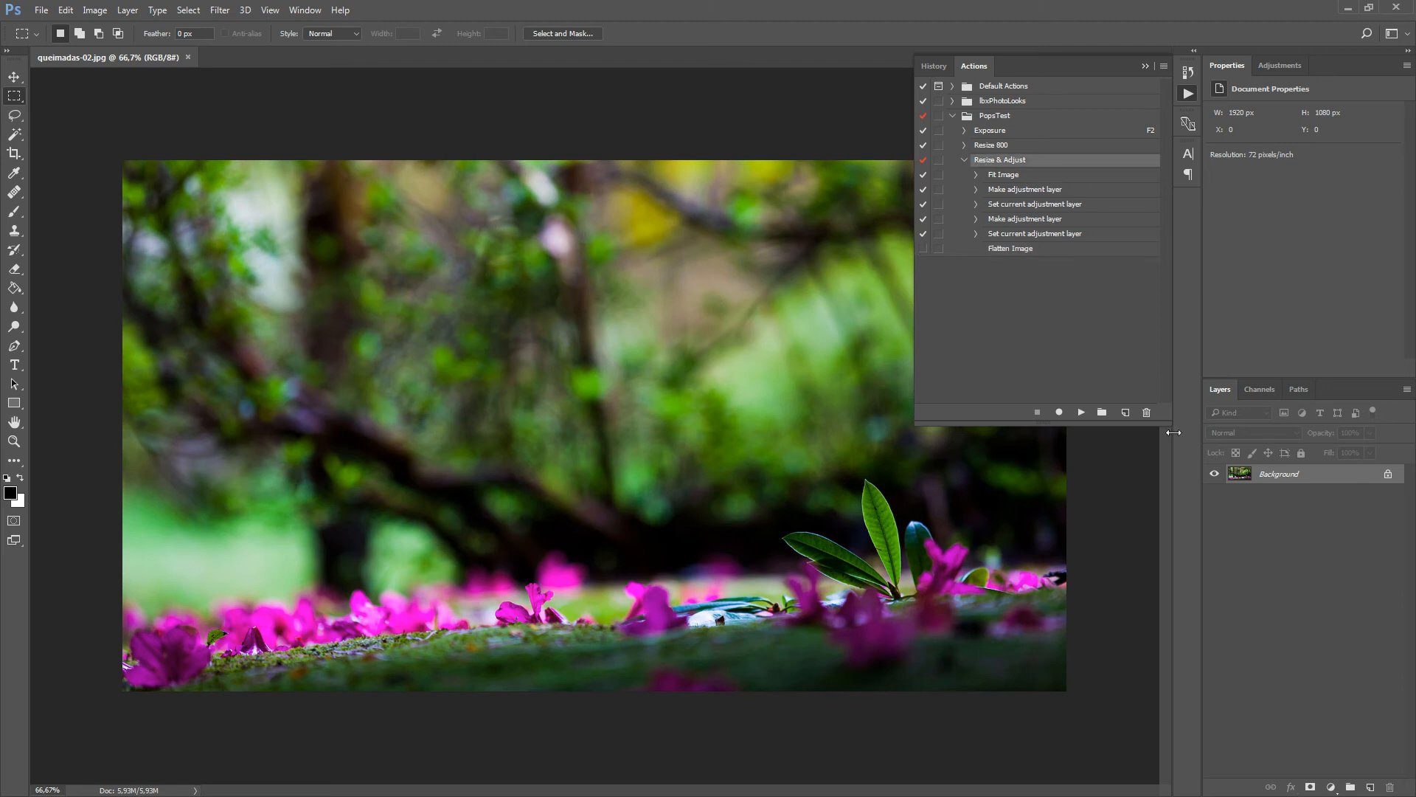
{"action": "left_click", "coordinate": [1080, 413]}
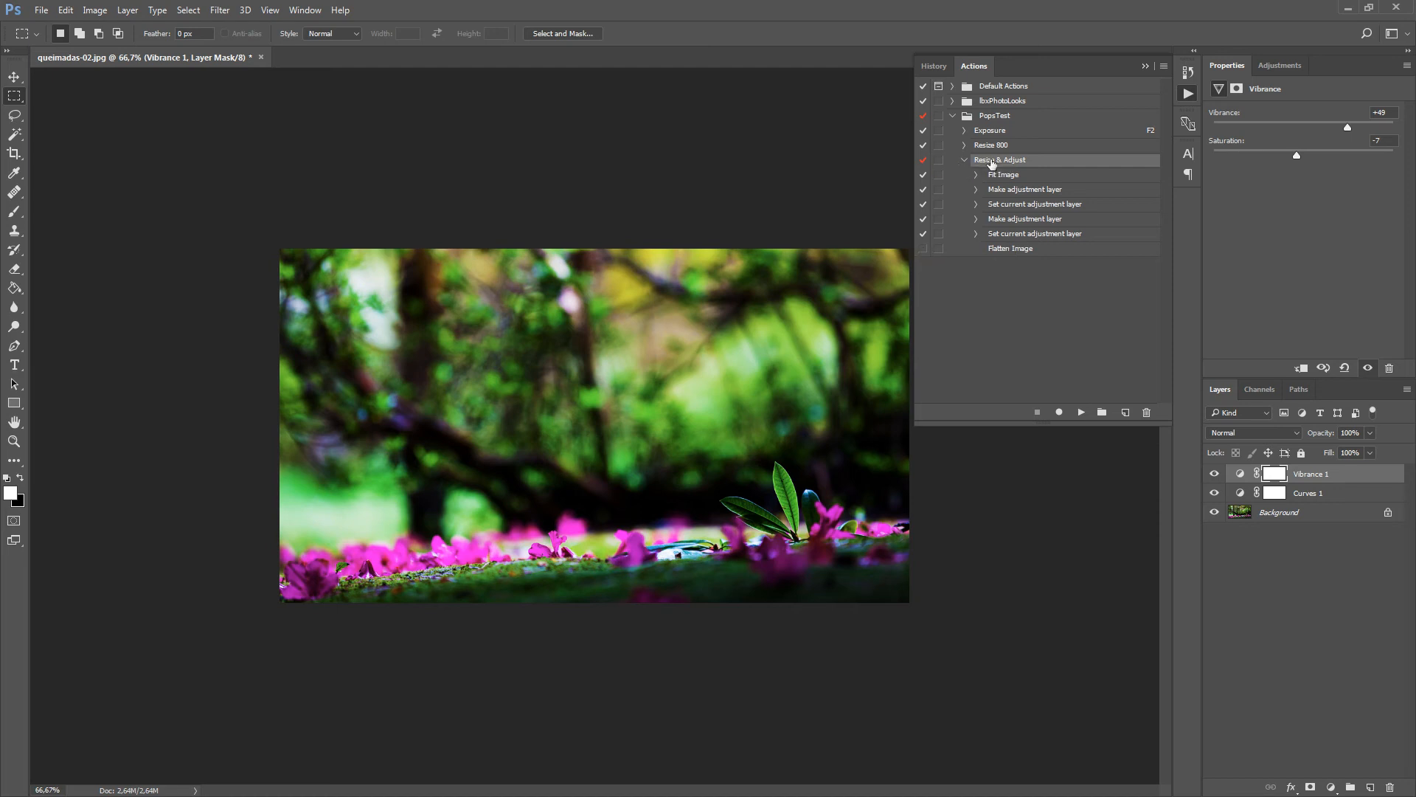
- Revert the photo to its saved version and include the Flatten Image command in the action again
{"action": "left_click", "coordinate": [924, 249]}
{"action": "left_click", "coordinate": [41, 11]}
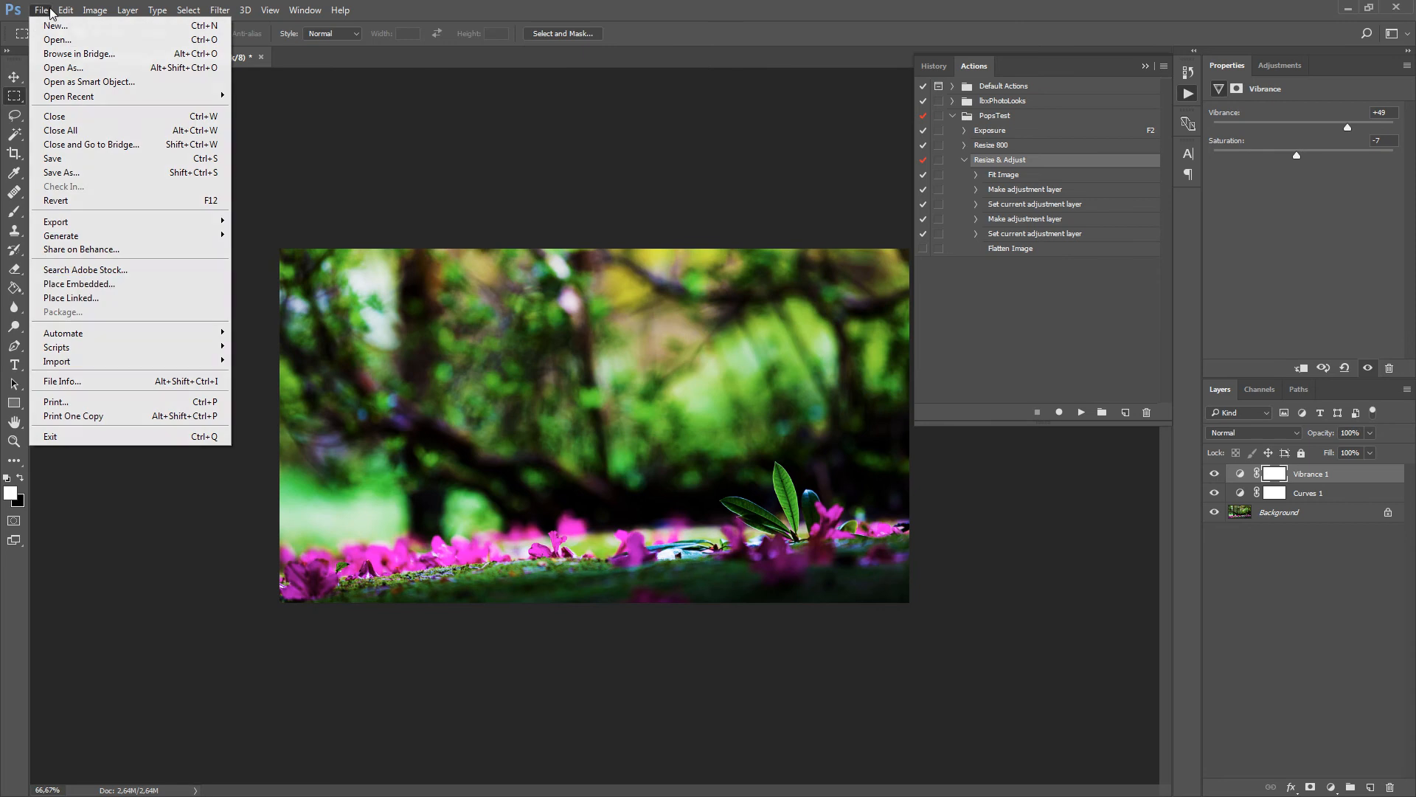
{"action": "left_click", "coordinate": [95, 202]}
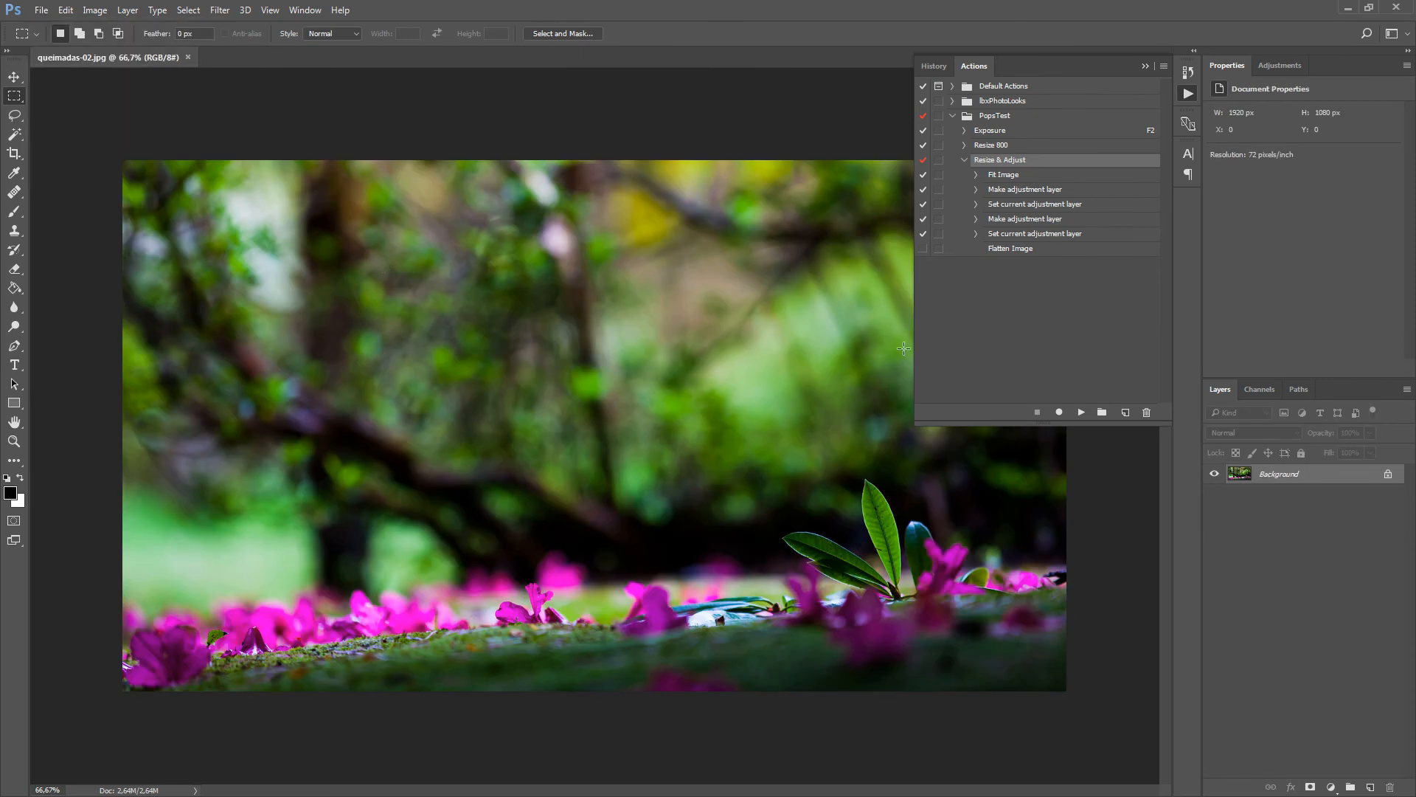
{"action": "left_click", "coordinate": [923, 249]}
- Examine the recorded settings of the action's two Set current adjustment layer commands, including the curve's point list
{"action": "left_click", "coordinate": [976, 234]}
{"action": "left_click", "coordinate": [976, 233]}
{"action": "left_click", "coordinate": [977, 204]}
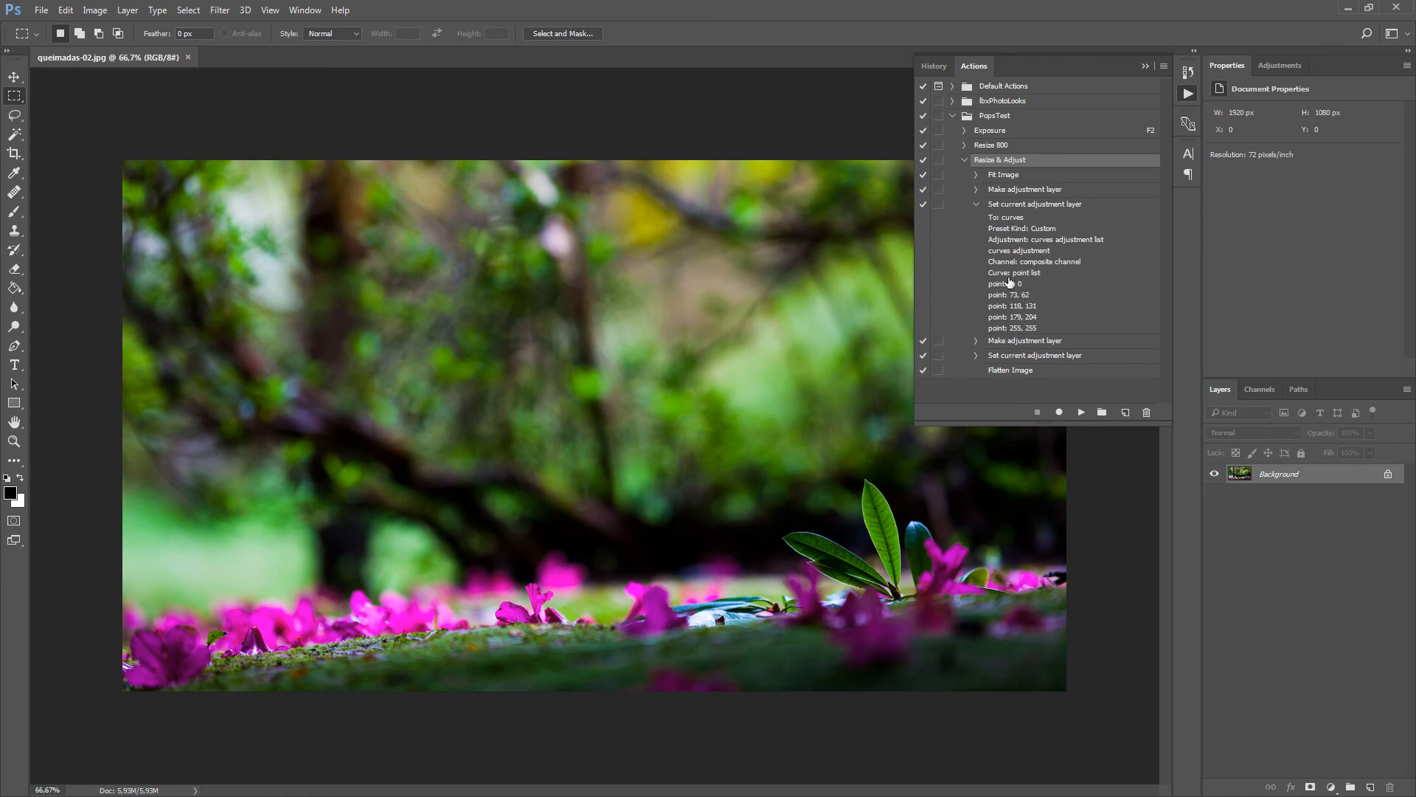
{"action": "left_click", "coordinate": [976, 205]}
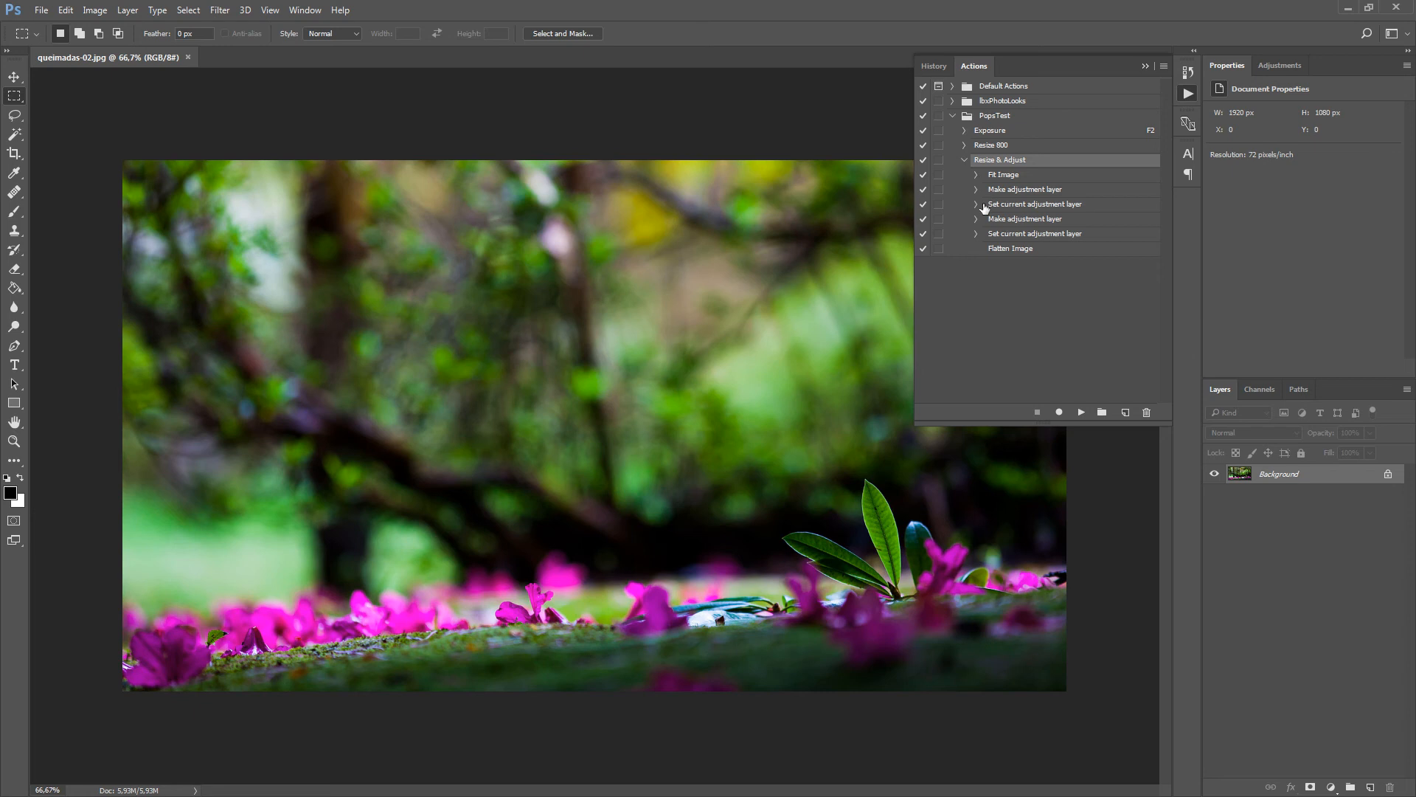
- Enable the dialog prompt for the action's first Set current adjustment layer command and play Resize & Adjust
{"action": "left_click", "coordinate": [938, 205]}
{"action": "left_click", "coordinate": [1083, 414]}
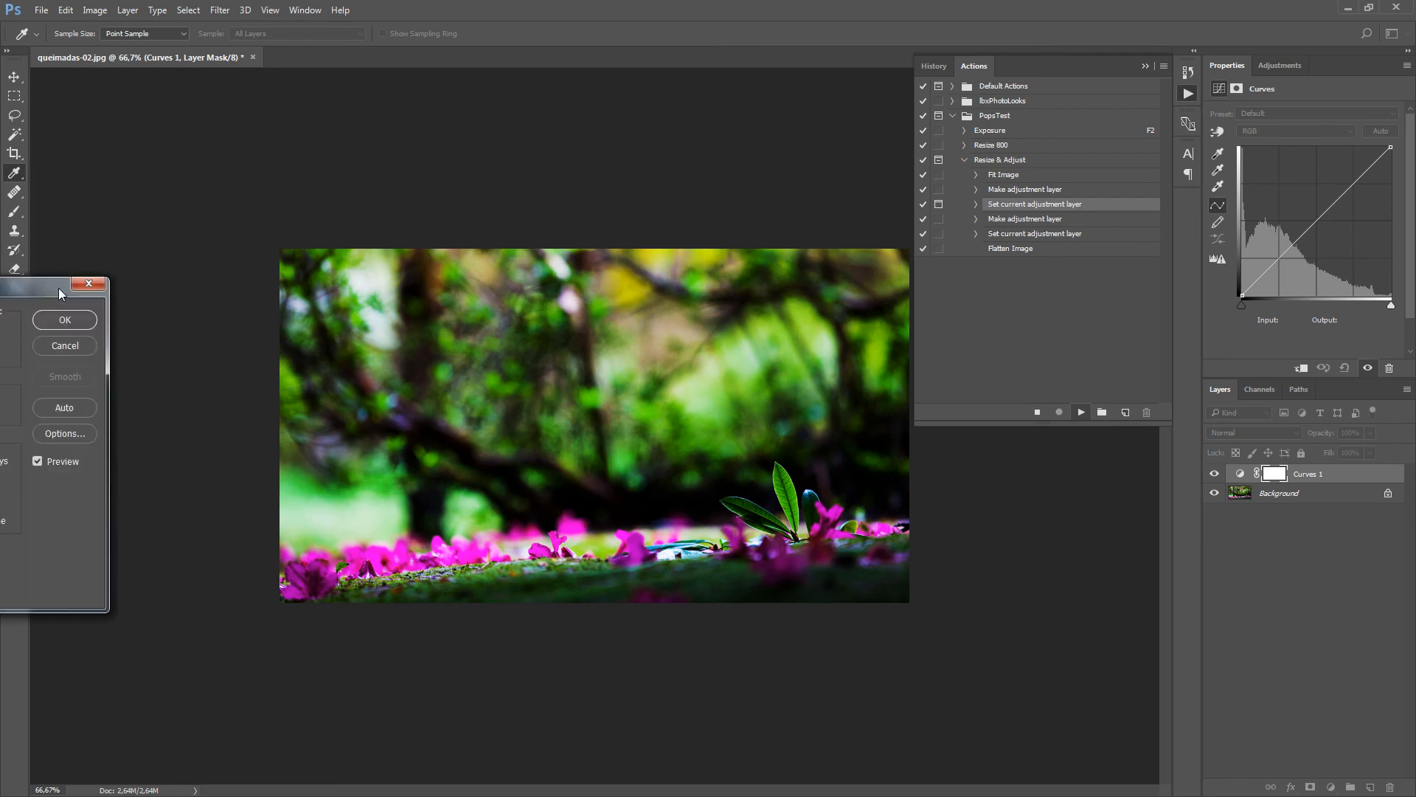
- Move the curve's highlight point to input 185, output 198 and its shadow point to input 59, output 74, and apply the curve
{"action": "left_click_drag", "start_coordinate": [96, 279], "coordinate": [609, 202]}
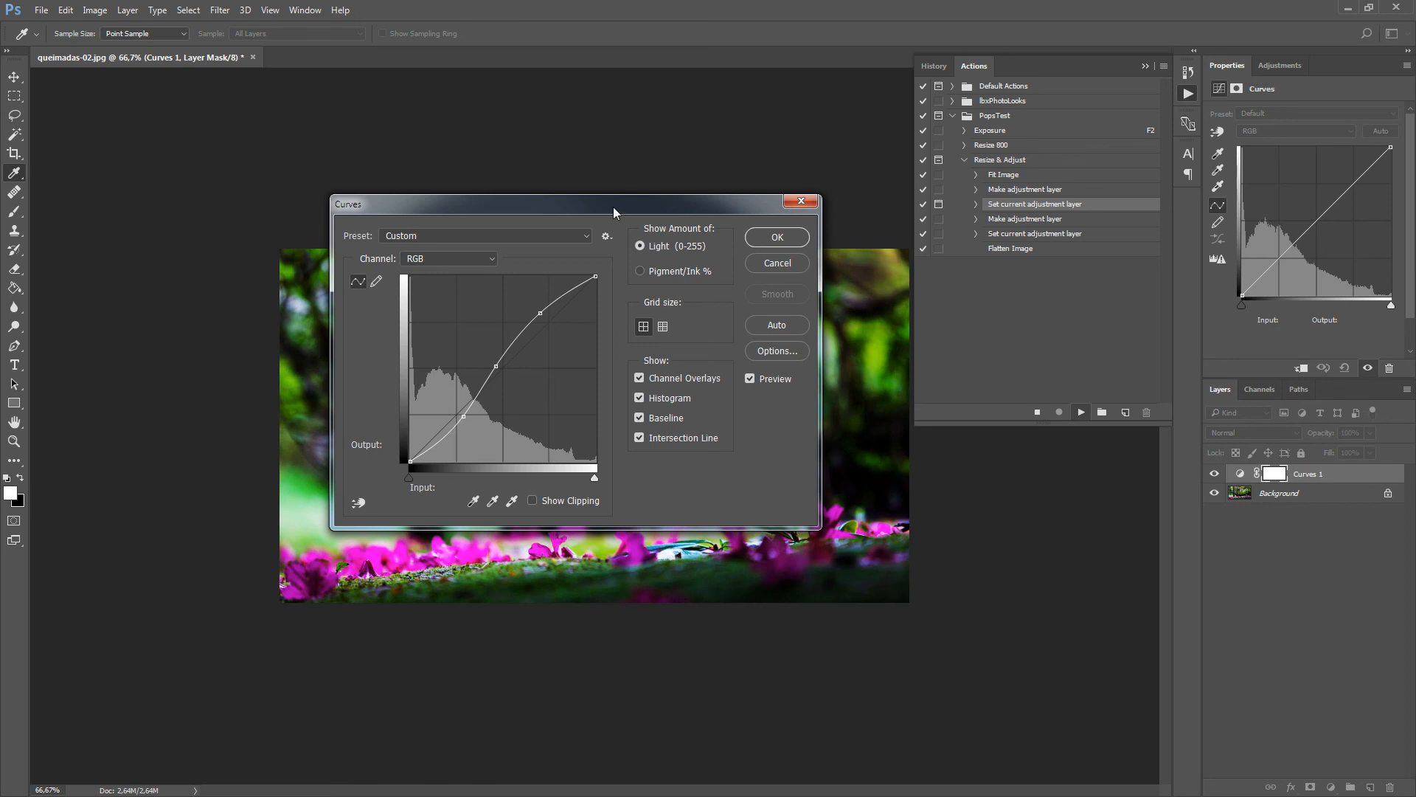
{"action": "left_click_drag", "start_coordinate": [613, 210], "coordinate": [1117, 169]}
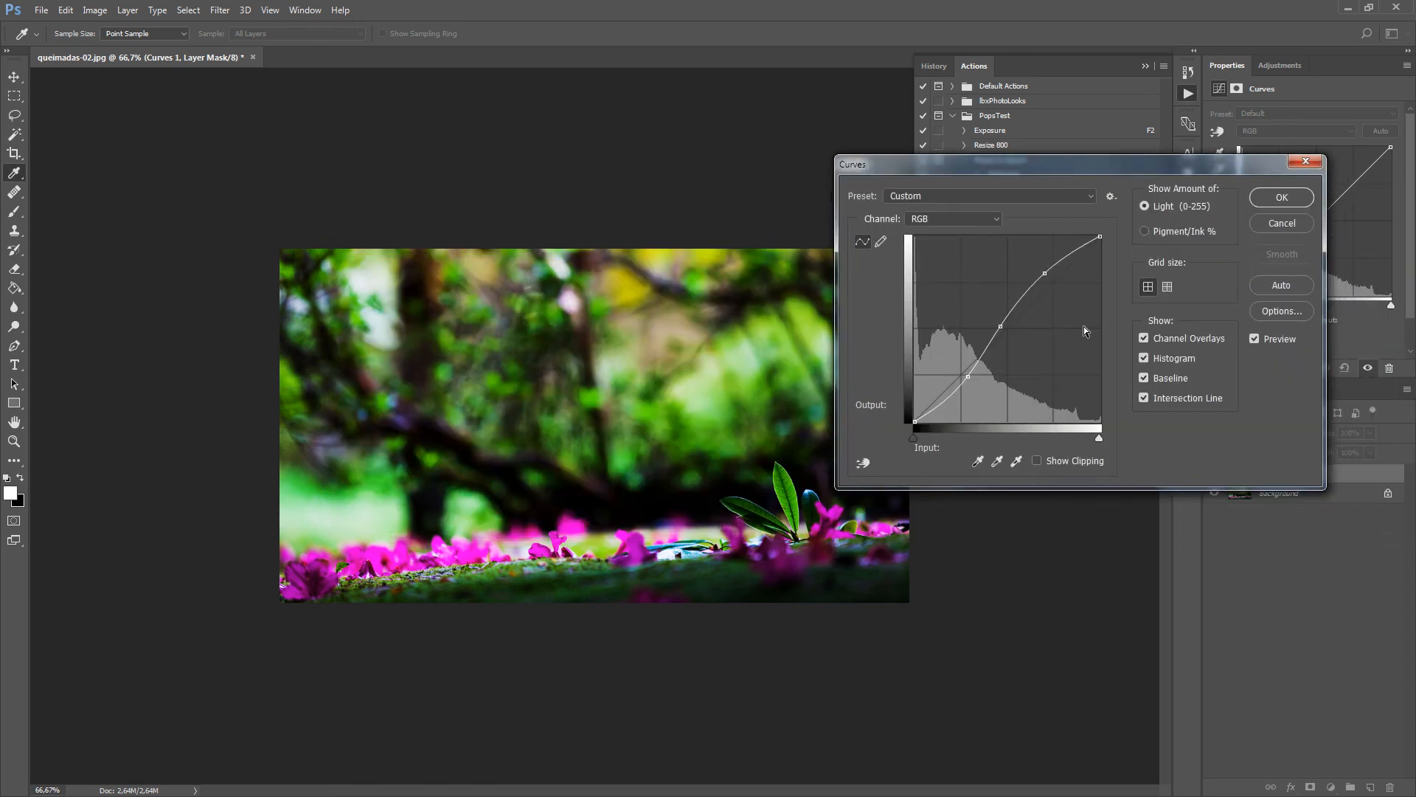
{"action": "left_click_drag", "start_coordinate": [1044, 274], "coordinate": [1050, 277]}
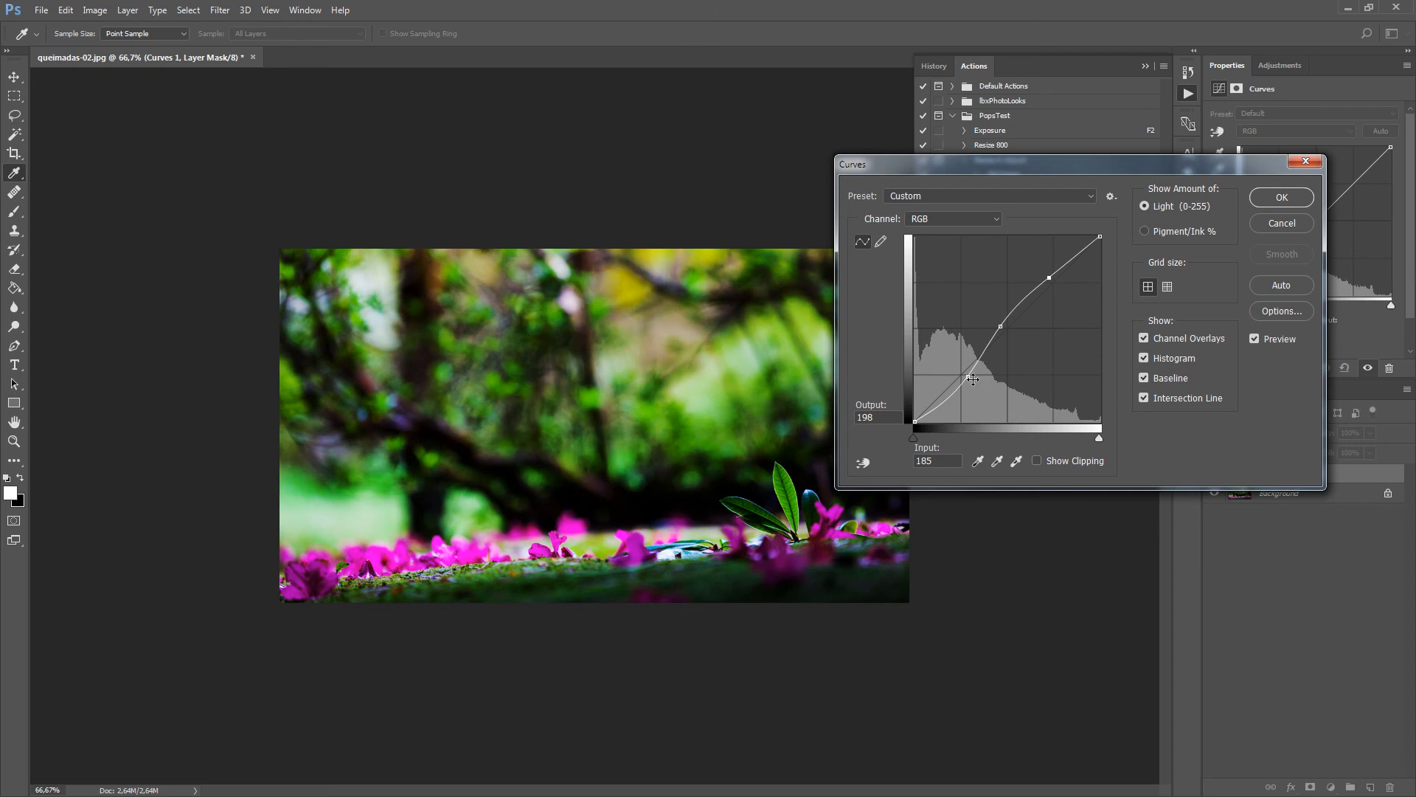
{"action": "left_click_drag", "start_coordinate": [967, 379], "coordinate": [957, 368]}
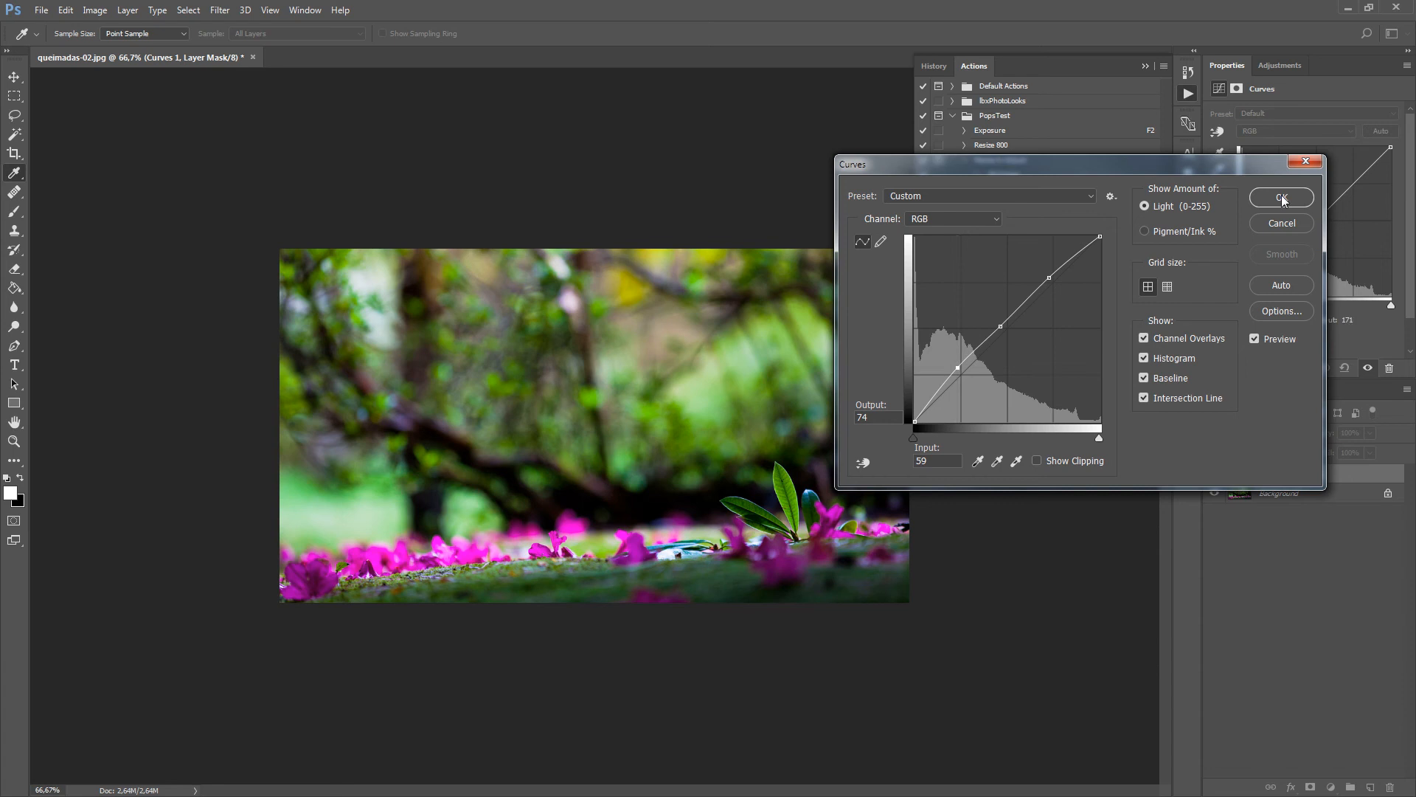
{"action": "left_click_drag", "start_coordinate": [1241, 167], "coordinate": [806, 197]}
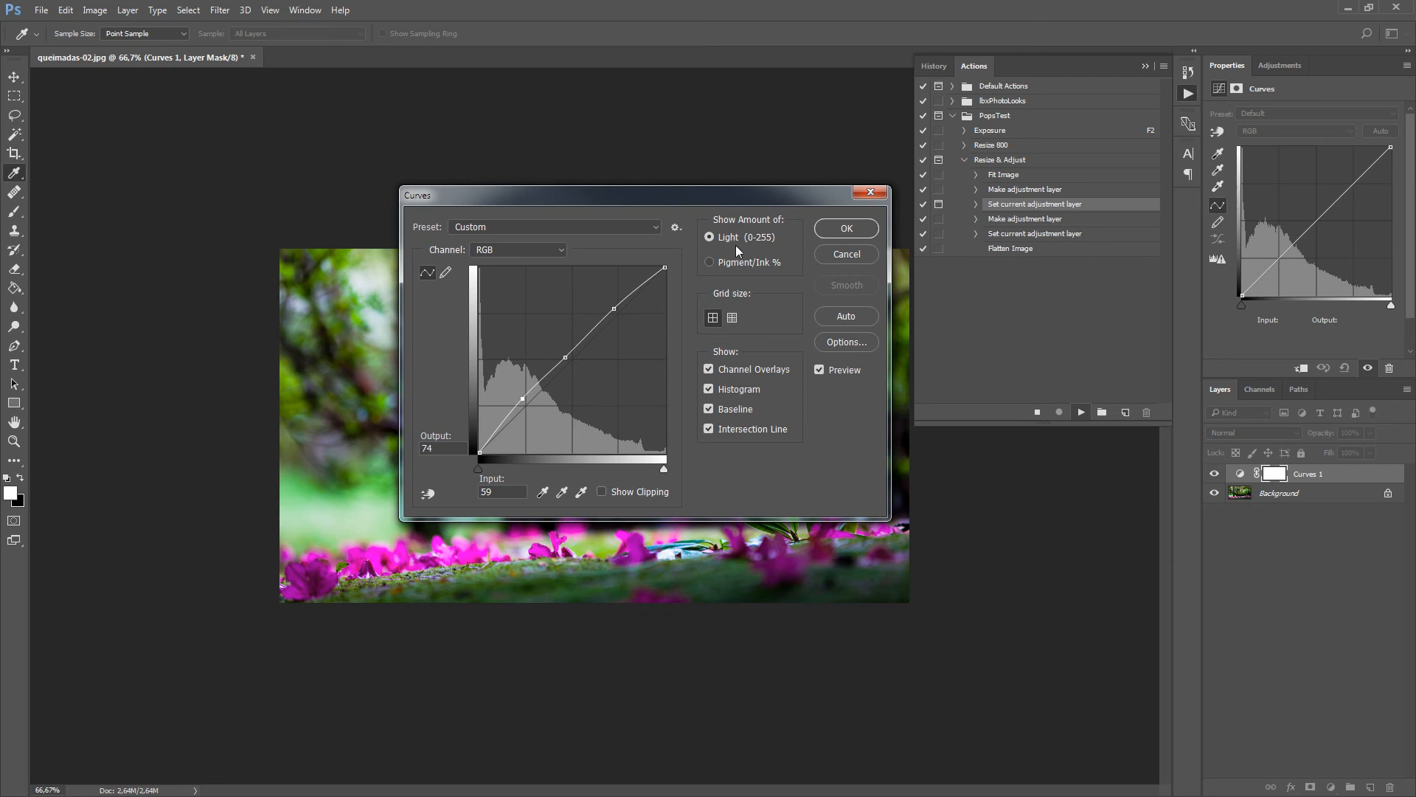
{"action": "left_click", "coordinate": [861, 231]}
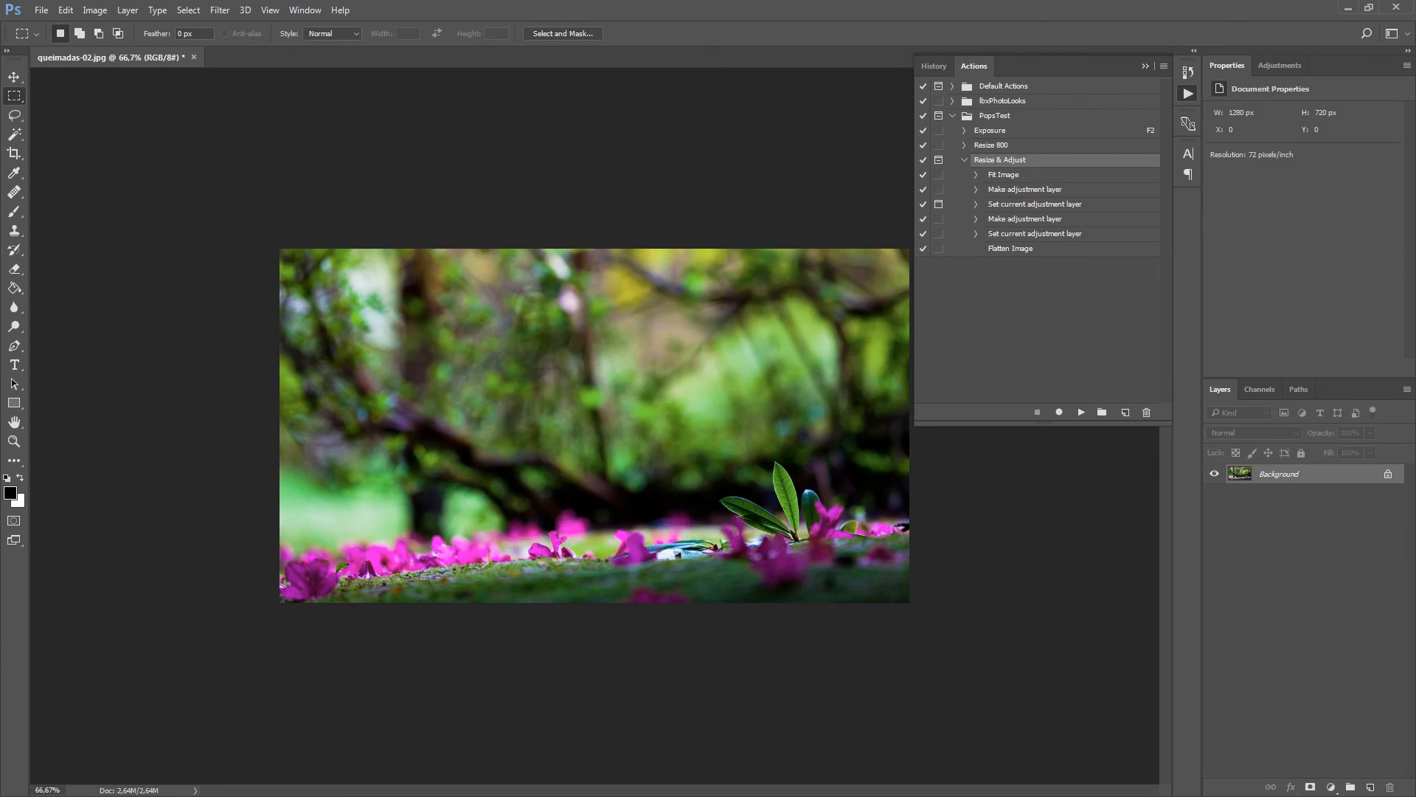
- Open the recent file NEP-199912-MS-0144.tif and play the Resize & Adjust action on it
{"action": "left_click", "coordinate": [41, 11]}
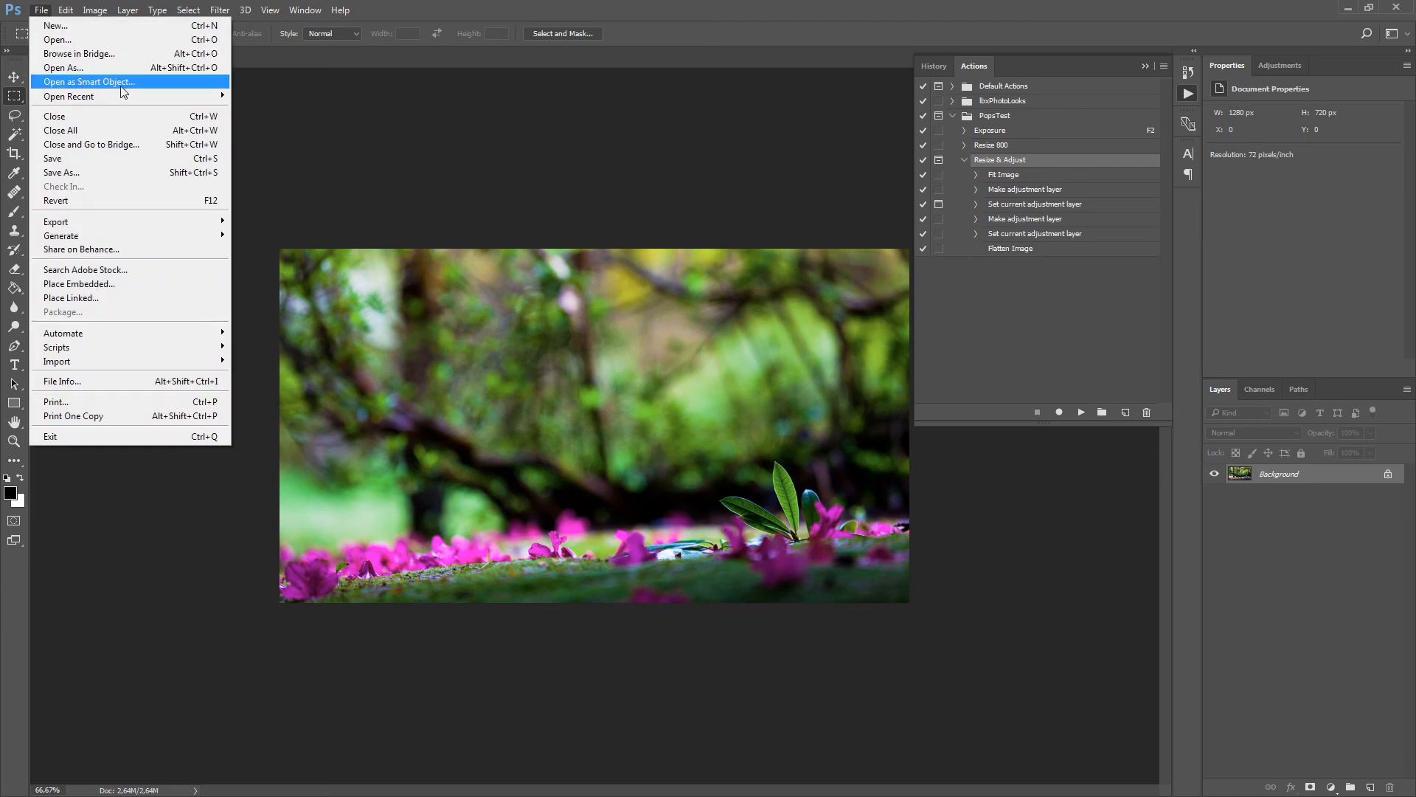
{"action": "mouse_move", "coordinate": [186, 100]}
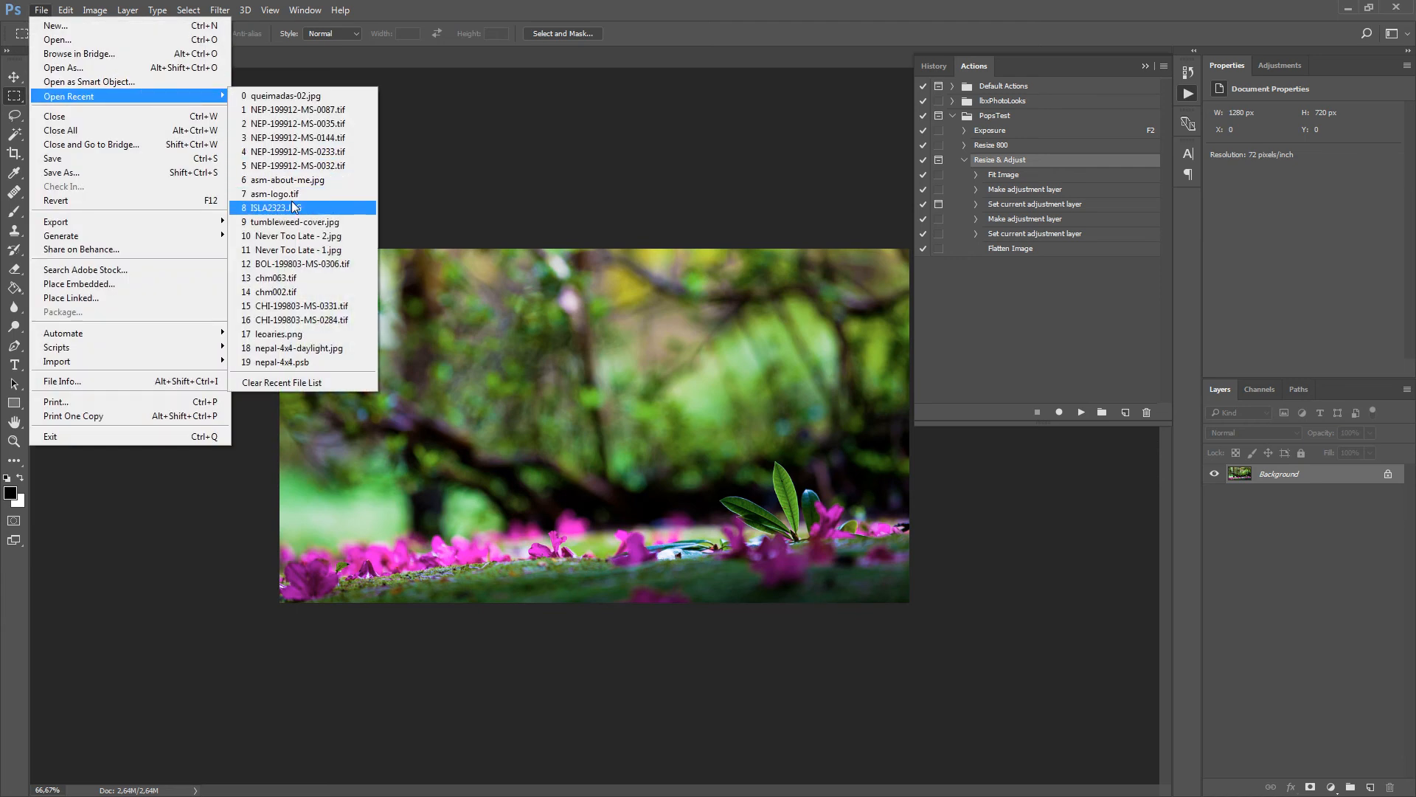
{"action": "left_click", "coordinate": [287, 137]}
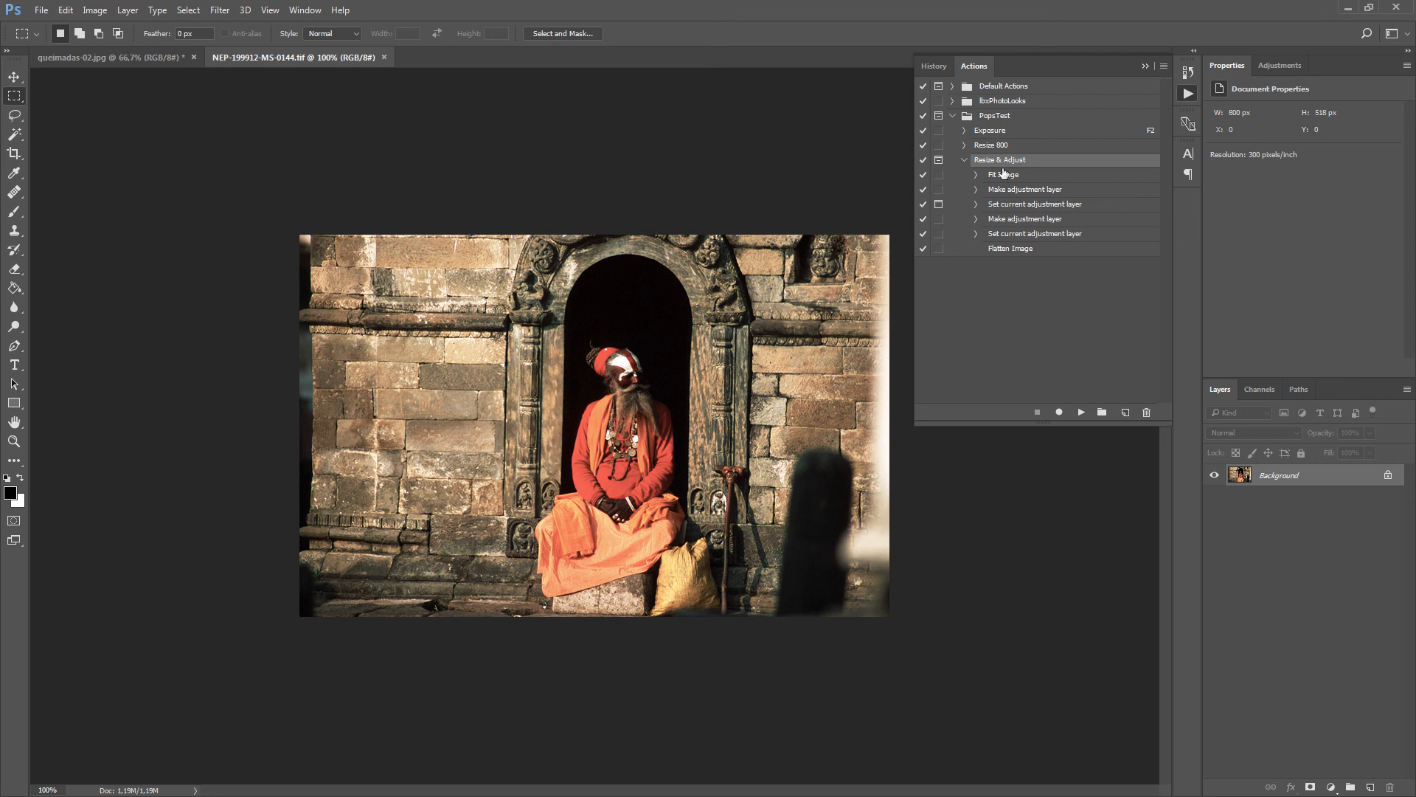
{"action": "left_click", "coordinate": [1081, 417]}
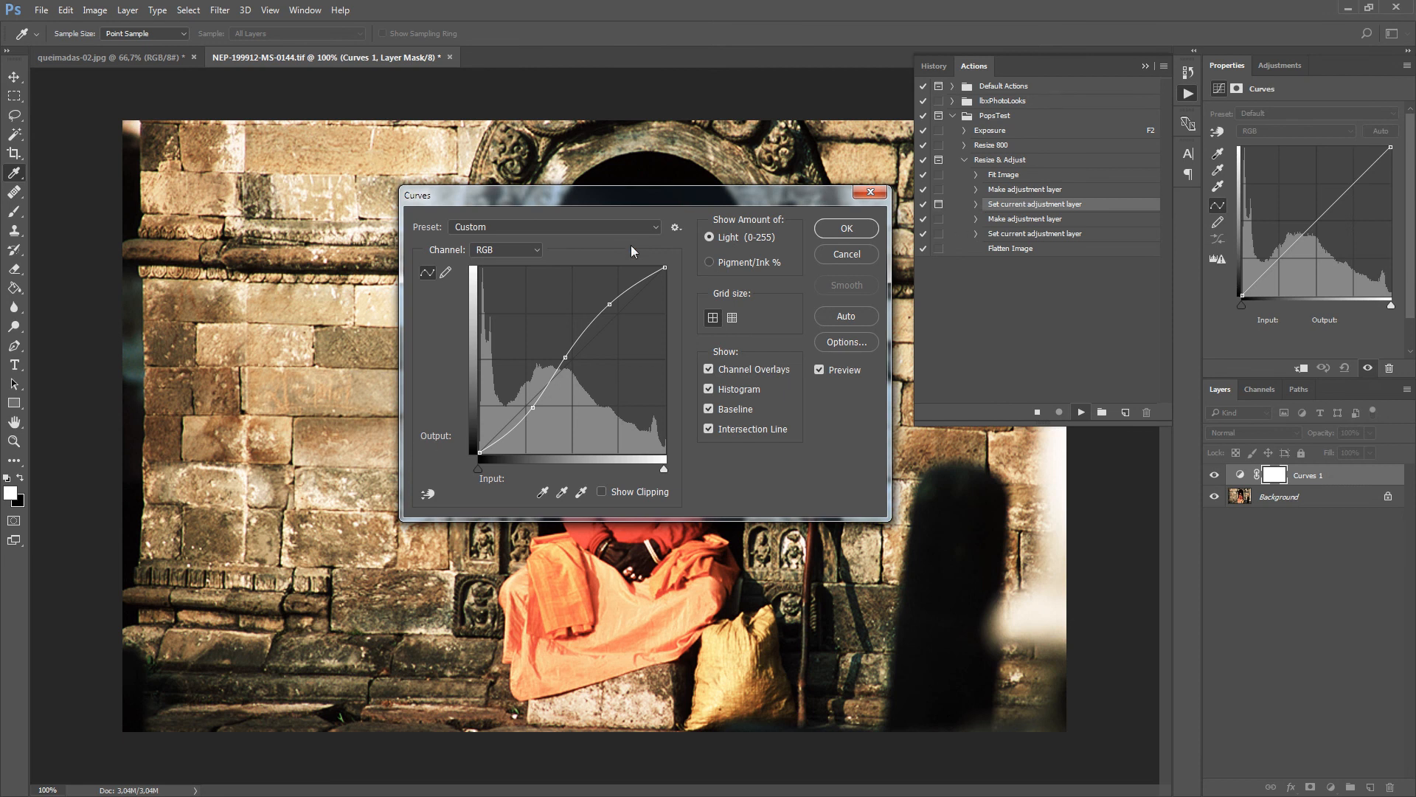
- Set the curve's shadow point to input 77, output 50 and its highlight point to input 183, output 218, and apply the curve
{"action": "left_click_drag", "start_coordinate": [609, 306], "coordinate": [611, 310]}
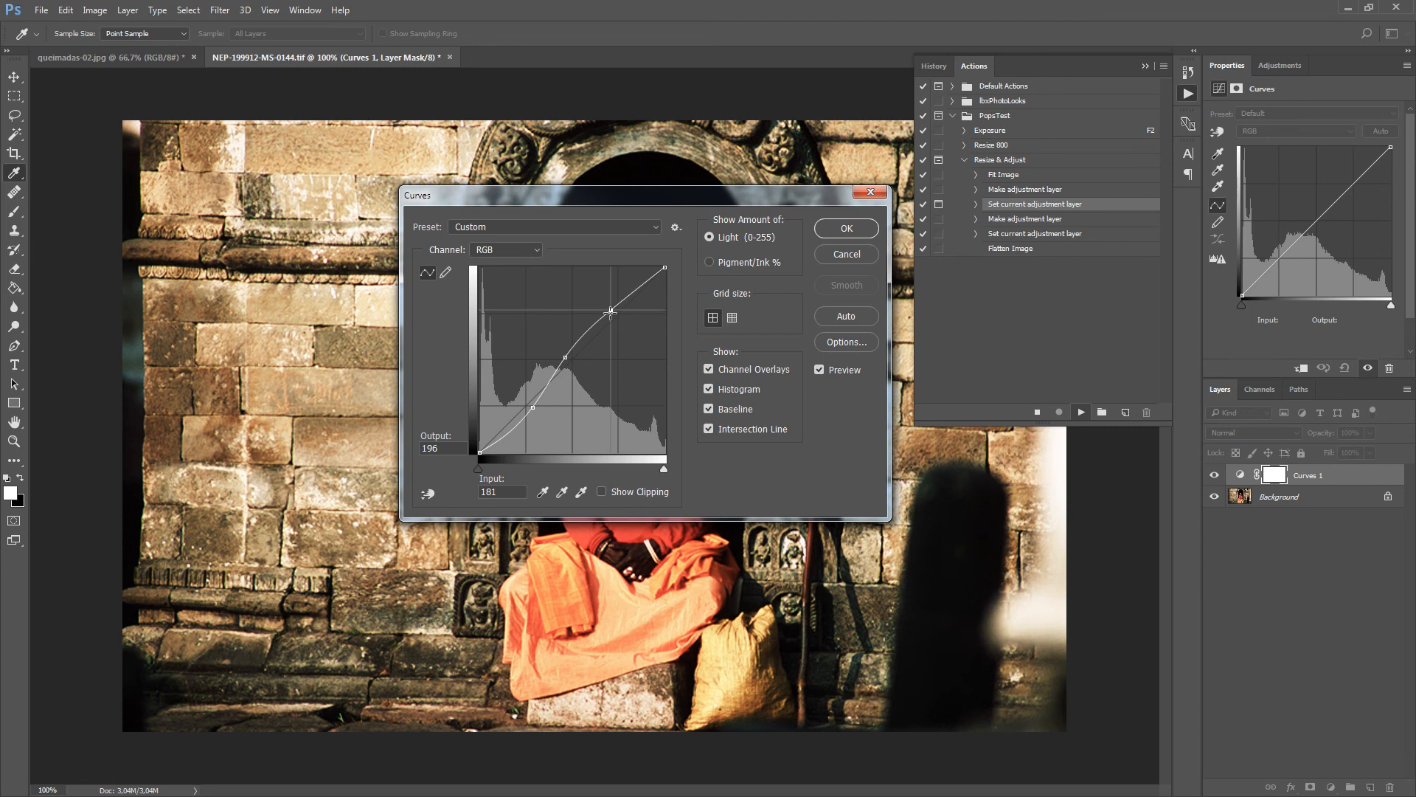
{"action": "left_click_drag", "start_coordinate": [533, 410], "coordinate": [536, 419]}
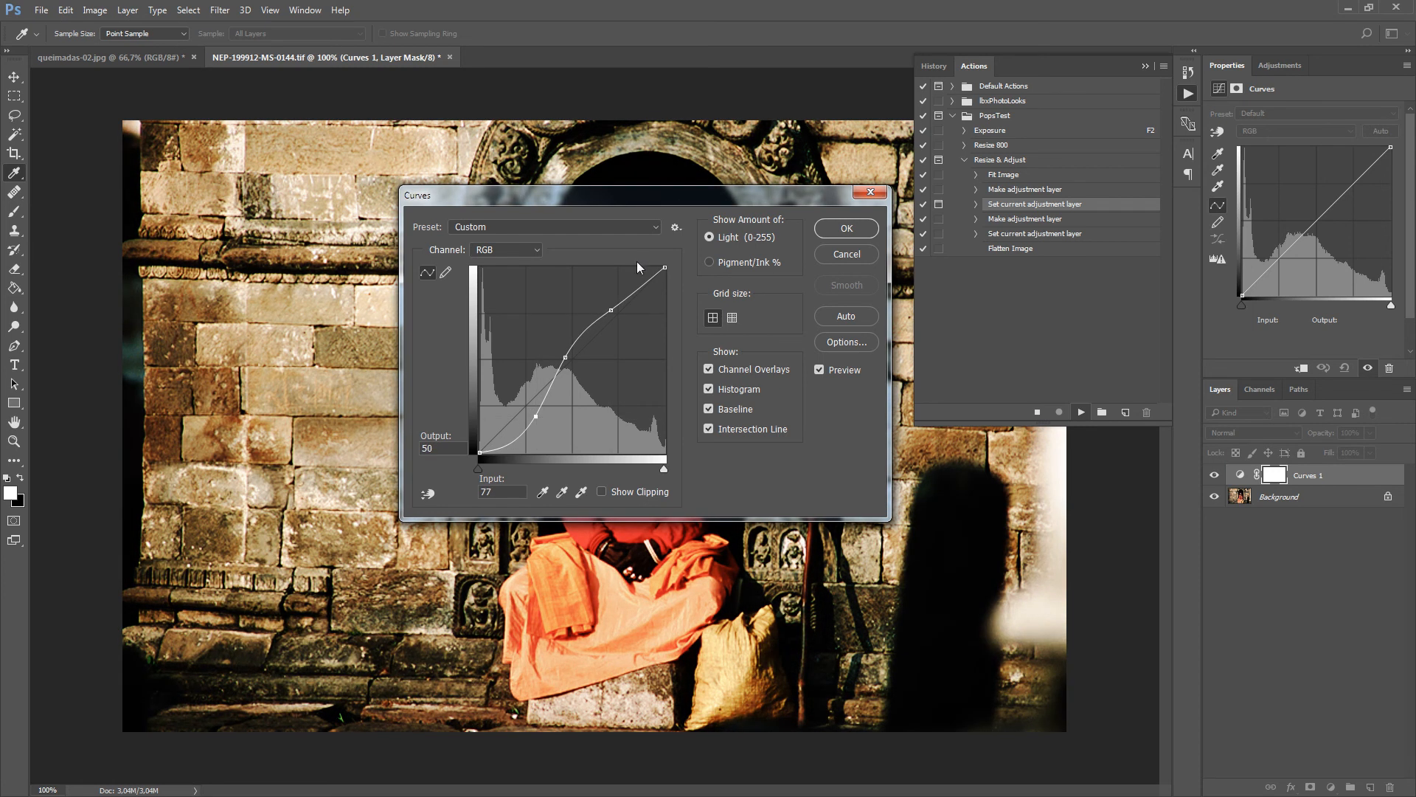
{"action": "left_click_drag", "start_coordinate": [611, 310], "coordinate": [612, 295]}
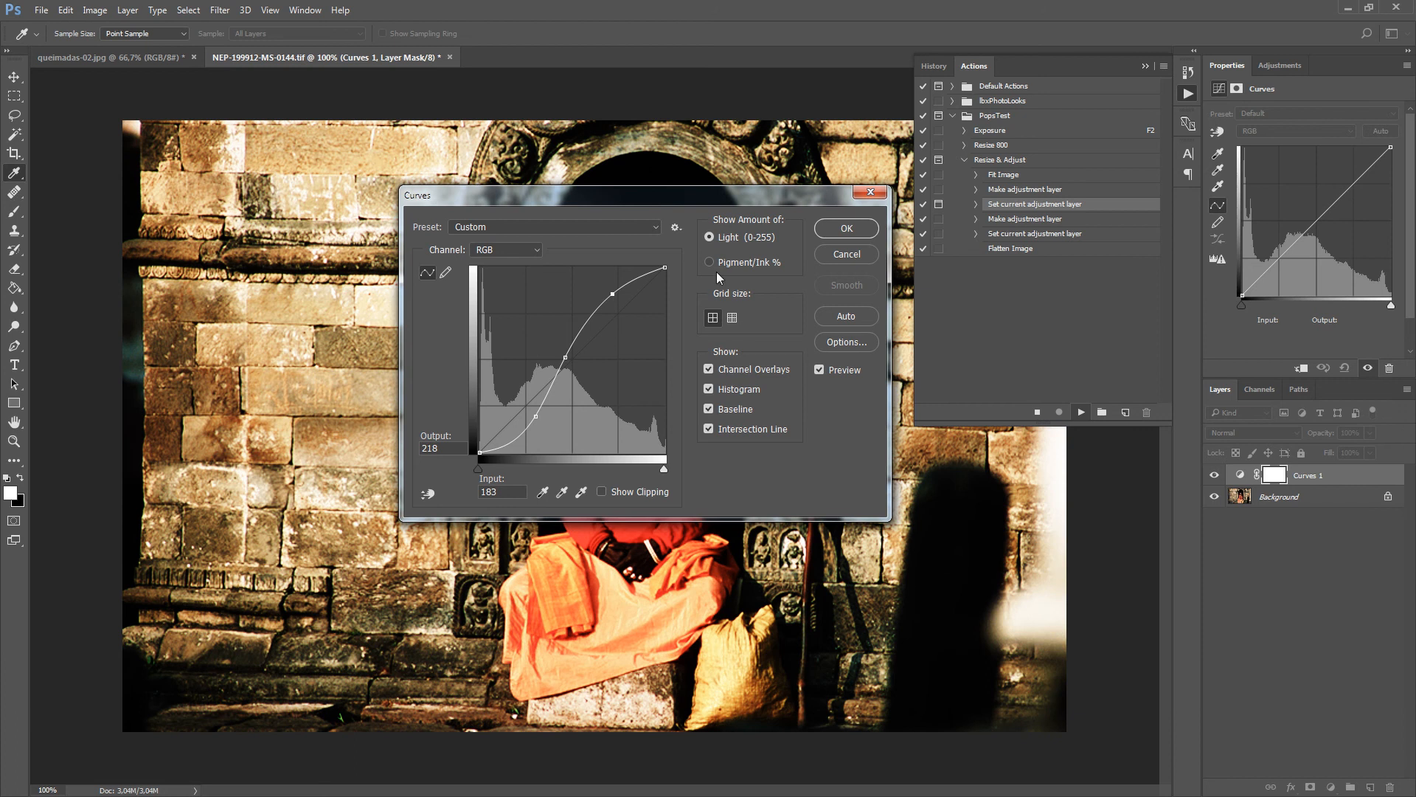
{"action": "left_click", "coordinate": [858, 227]}
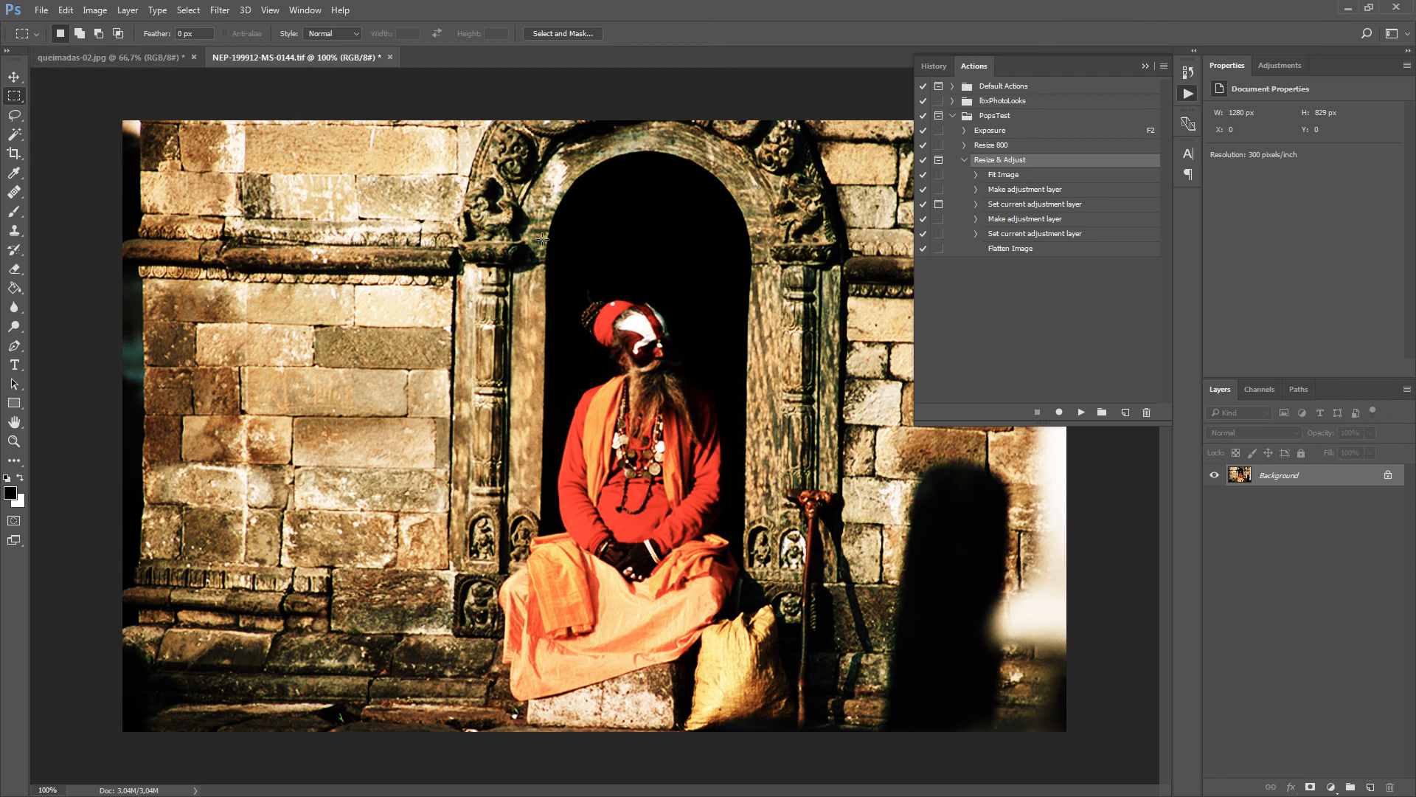
- View queimadas-02.jpg at 100% and compare its size with NEP-199912-MS-0144.tif
{"action": "left_click", "coordinate": [122, 59]}
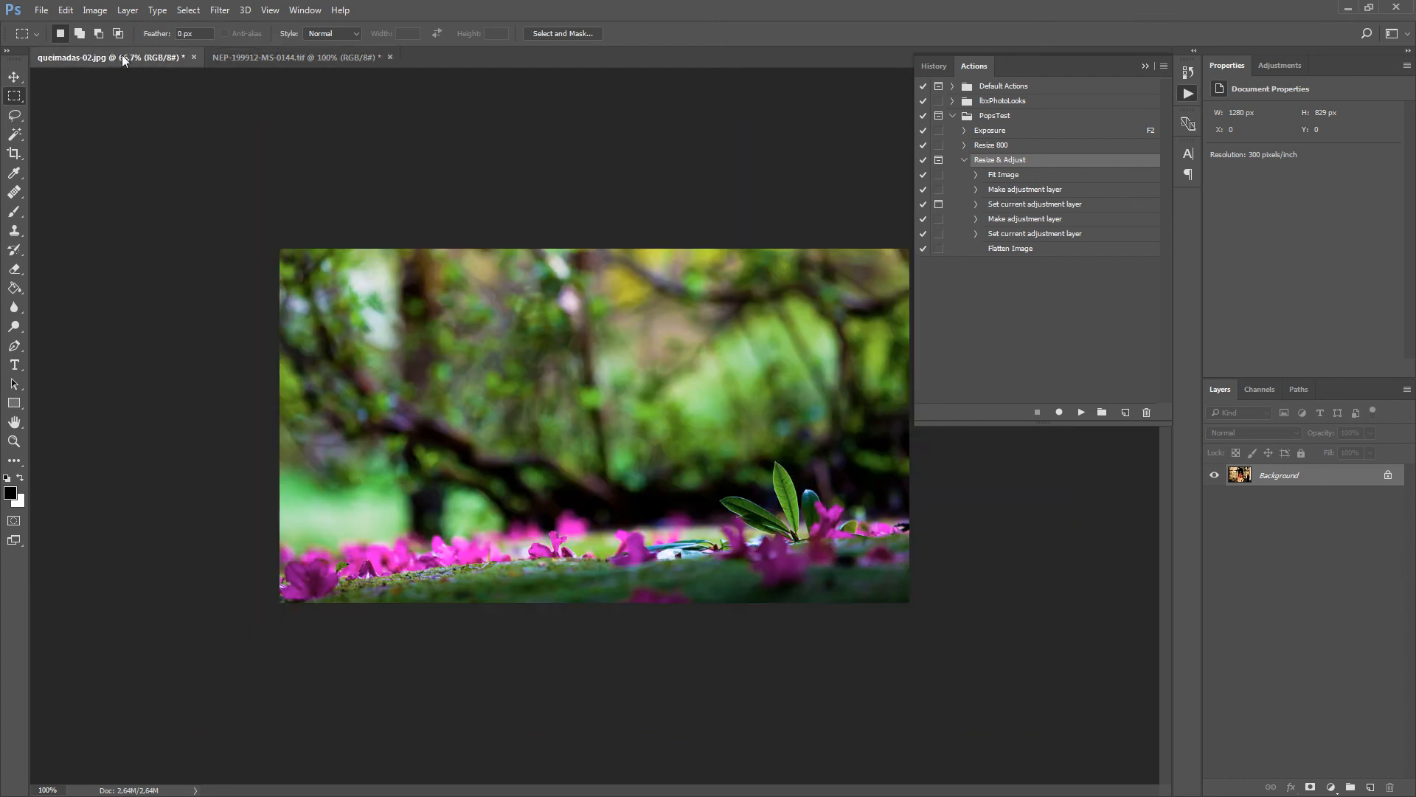
{"action": "left_click", "coordinate": [14, 442]}
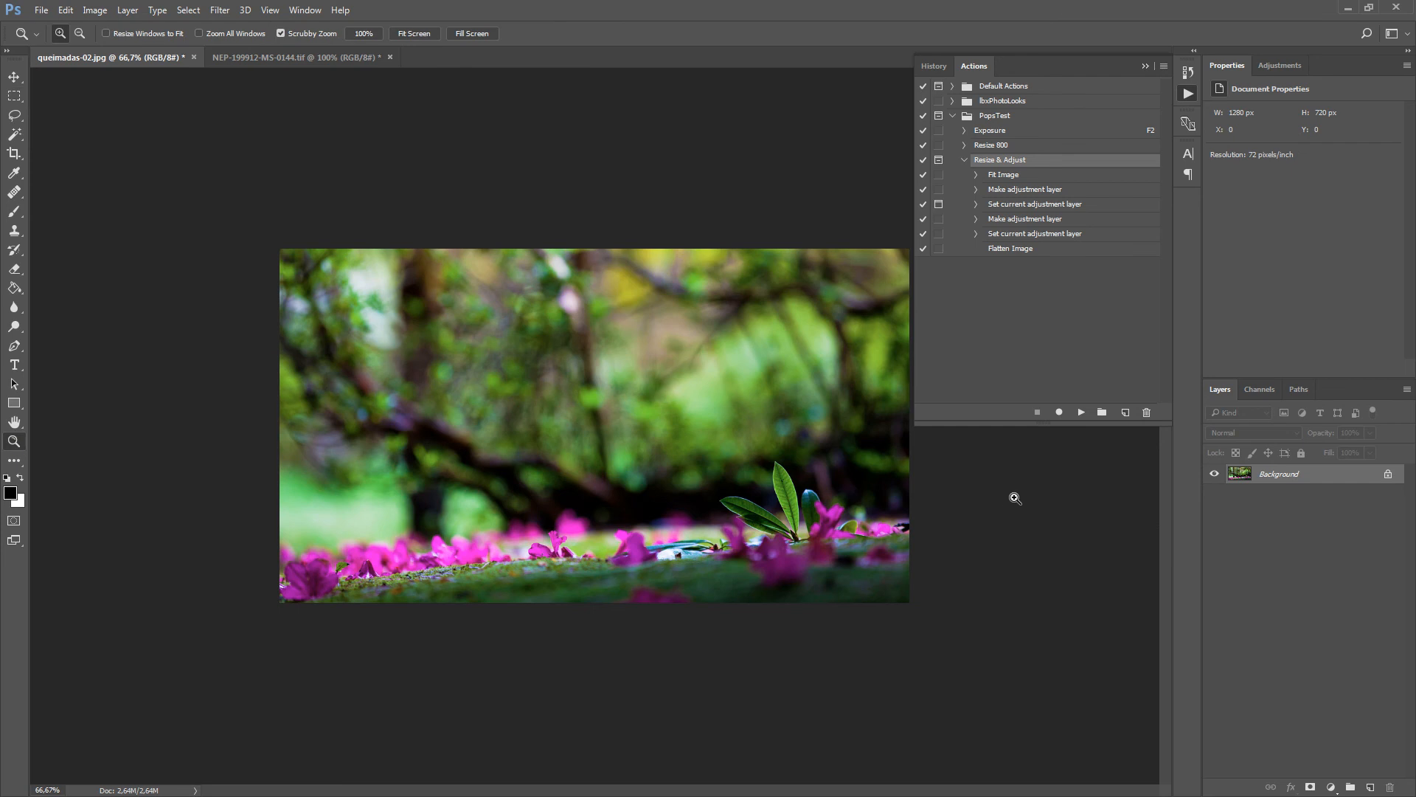
{"action": "left_click", "coordinate": [623, 408]}
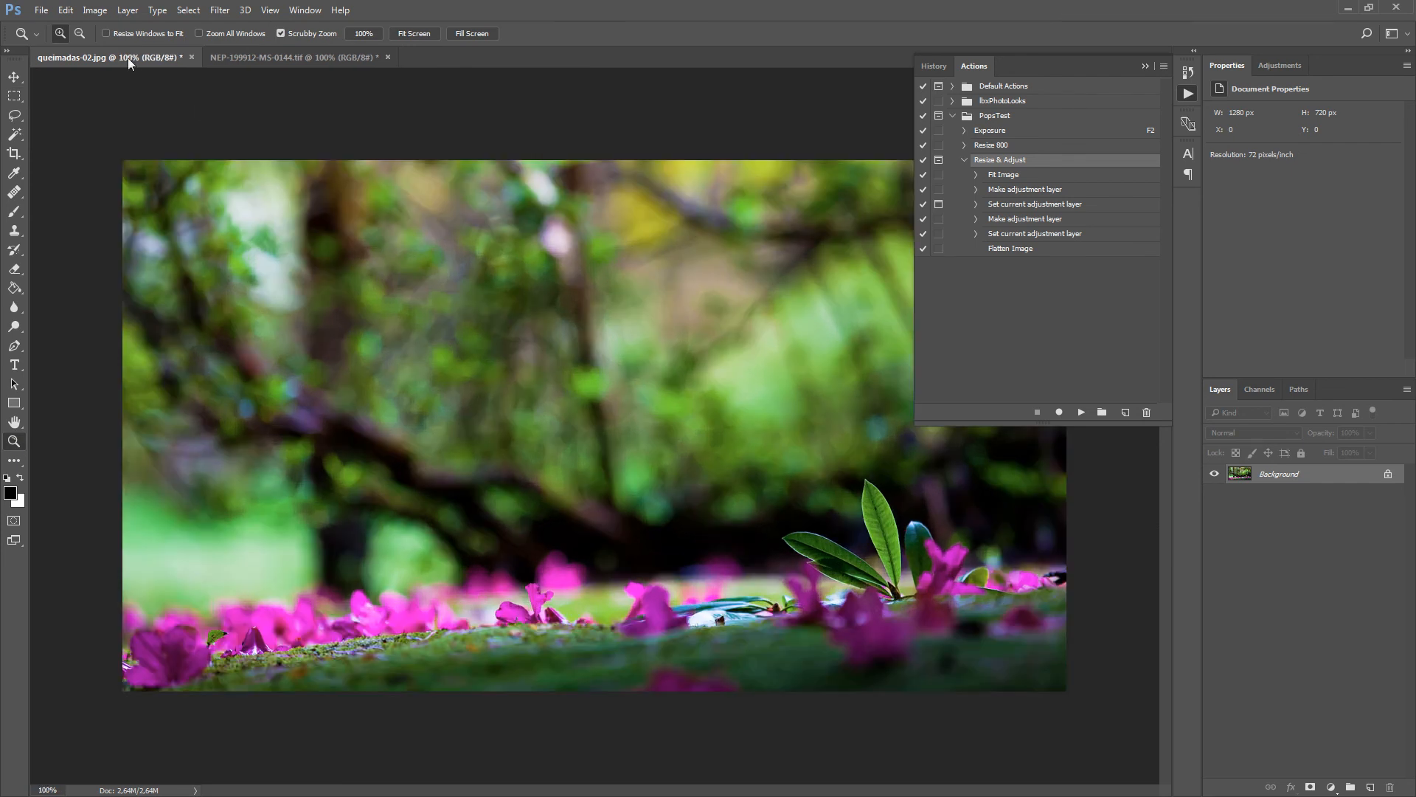
{"action": "left_click", "coordinate": [263, 59]}
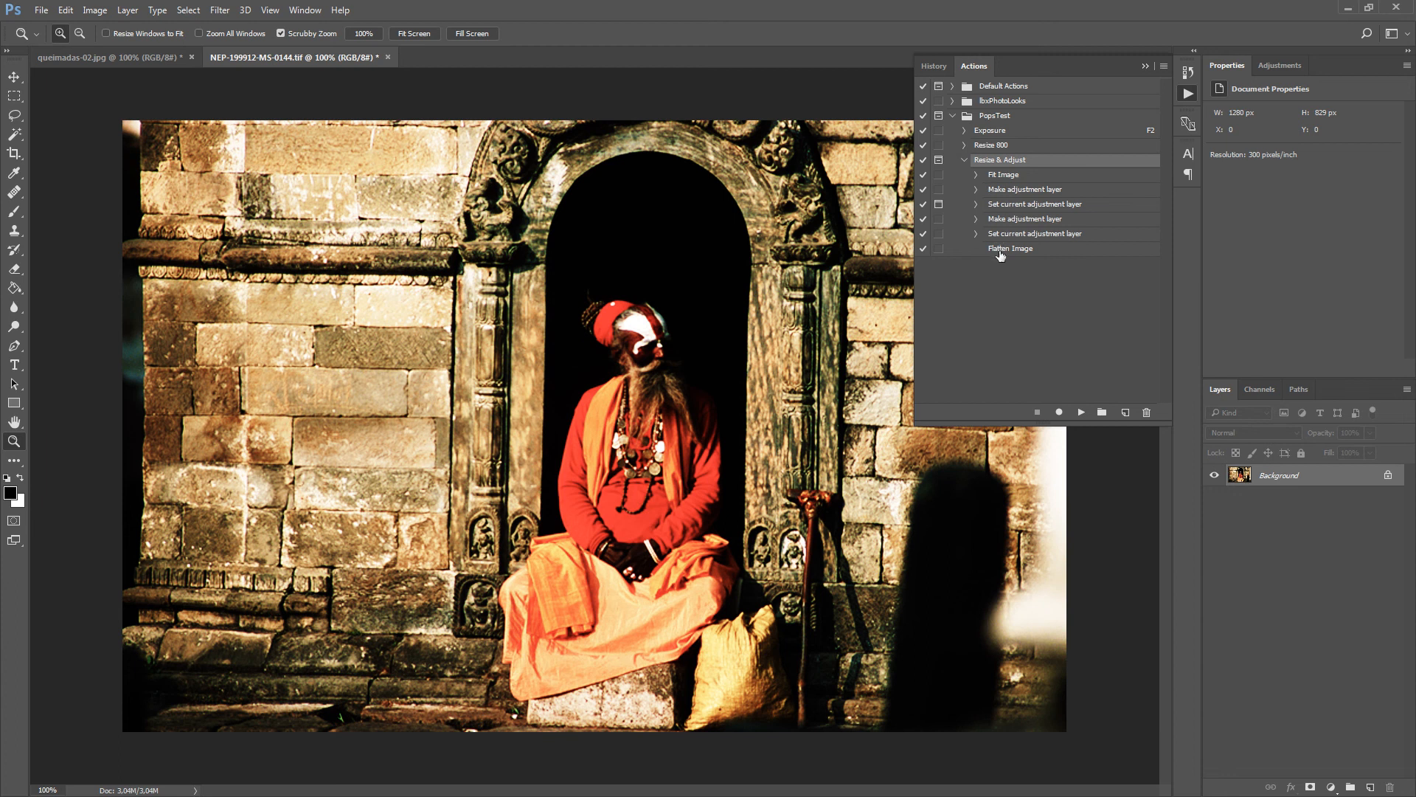
- Delete the lbxPhotoLooks action set
{"action": "left_click", "coordinate": [938, 204]}
{"action": "left_click", "coordinate": [1010, 102]}
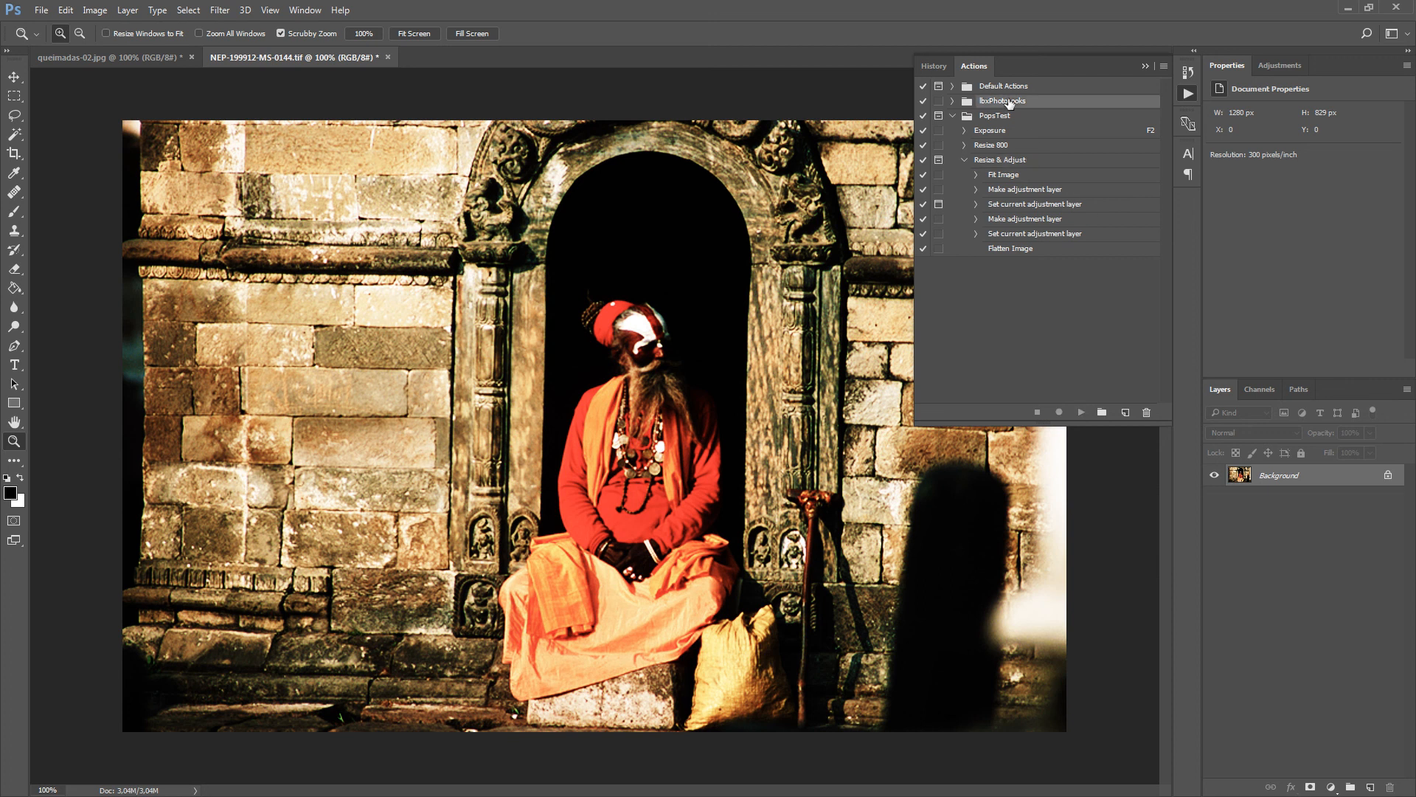
{"action": "left_click_drag", "start_coordinate": [1010, 103], "coordinate": [1147, 416]}
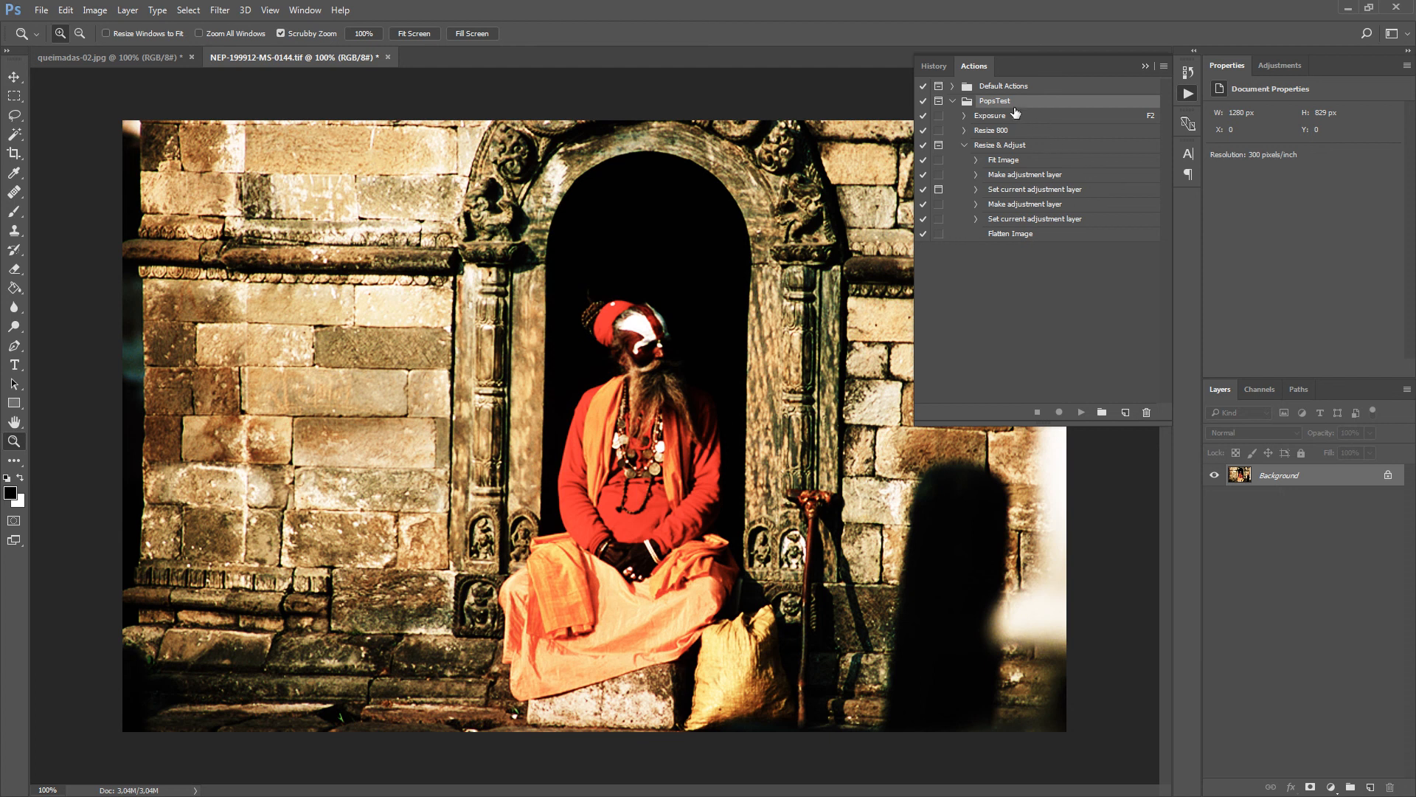
- Open the save dialog for the PopsTest action set and cancel it without saving PopsTest.atn
{"action": "left_click", "coordinate": [1163, 66]}
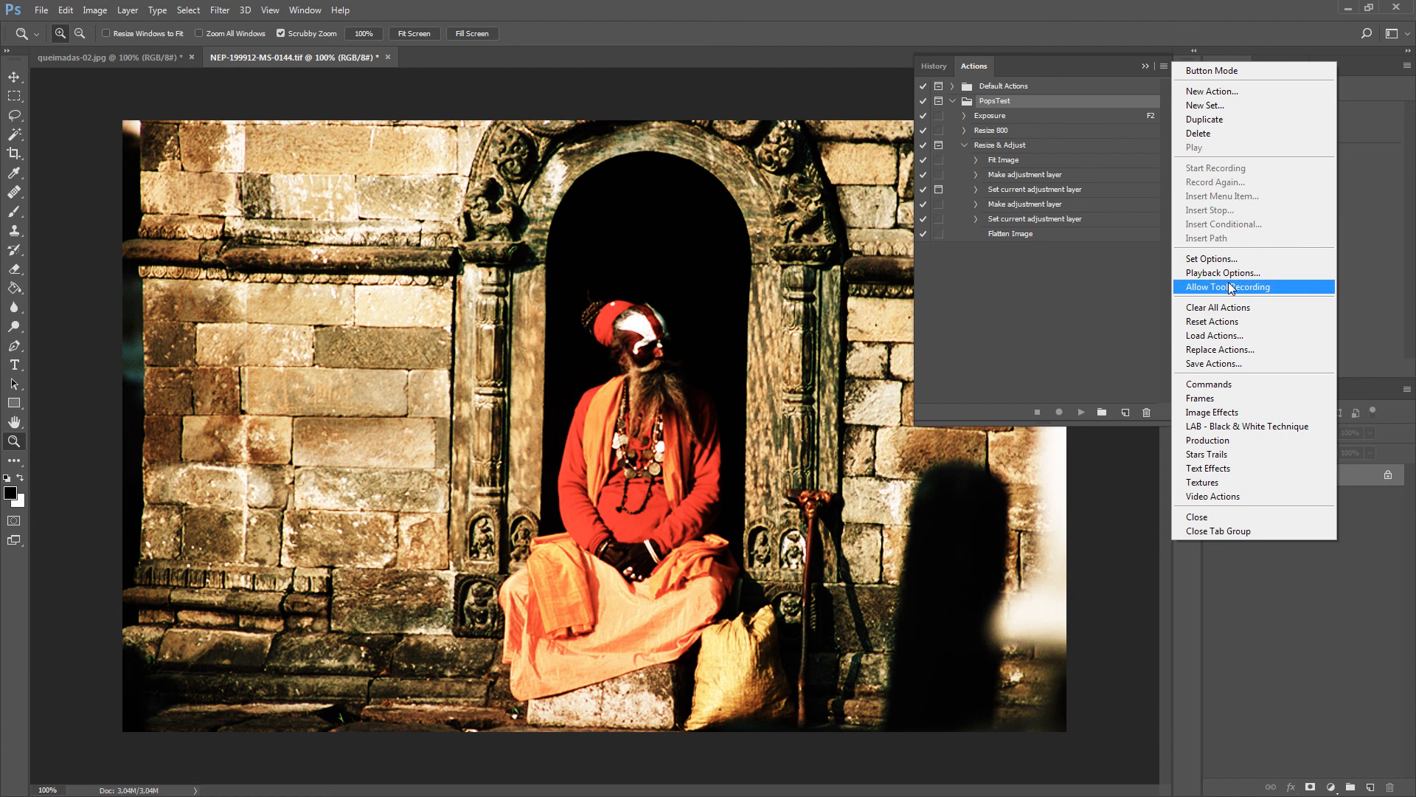
{"action": "left_click", "coordinate": [1218, 365]}
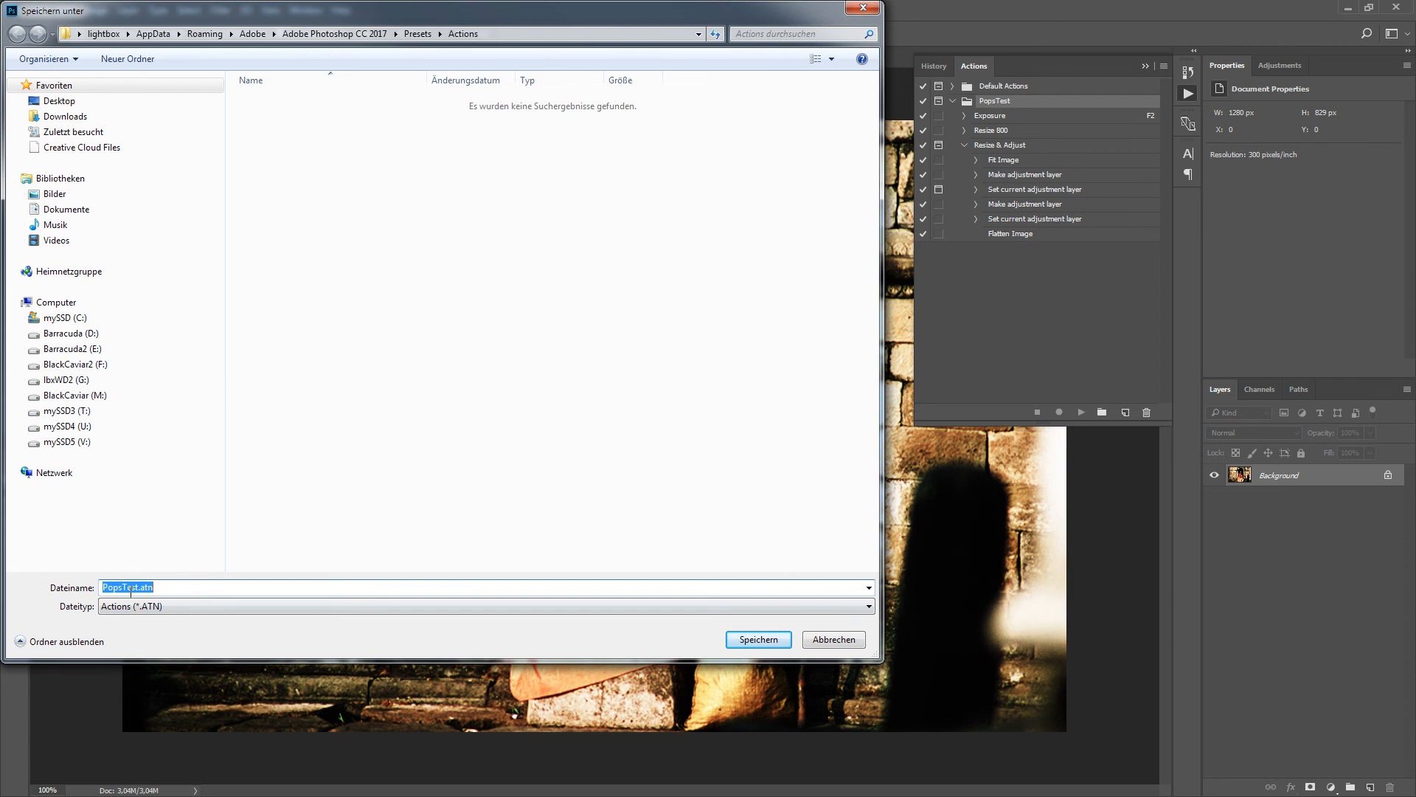
{"action": "left_click", "coordinate": [851, 641]}
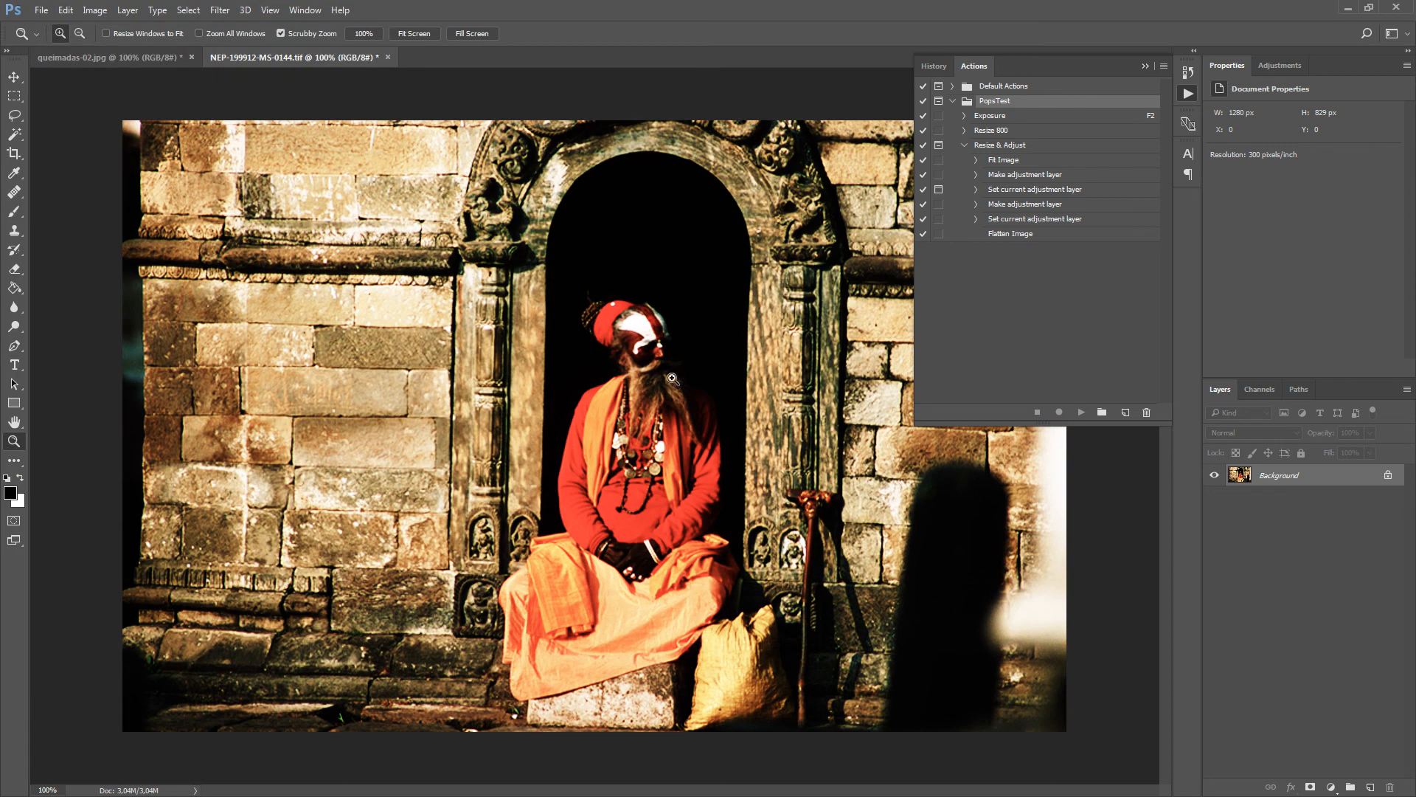
- Collapse the PopsTest set, switch to the file explorer and load lbxGoldenAngleGuides.atn from the lbxPhotoshopLooks folder into Photoshop's action list
{"action": "left_click", "coordinate": [952, 101]}
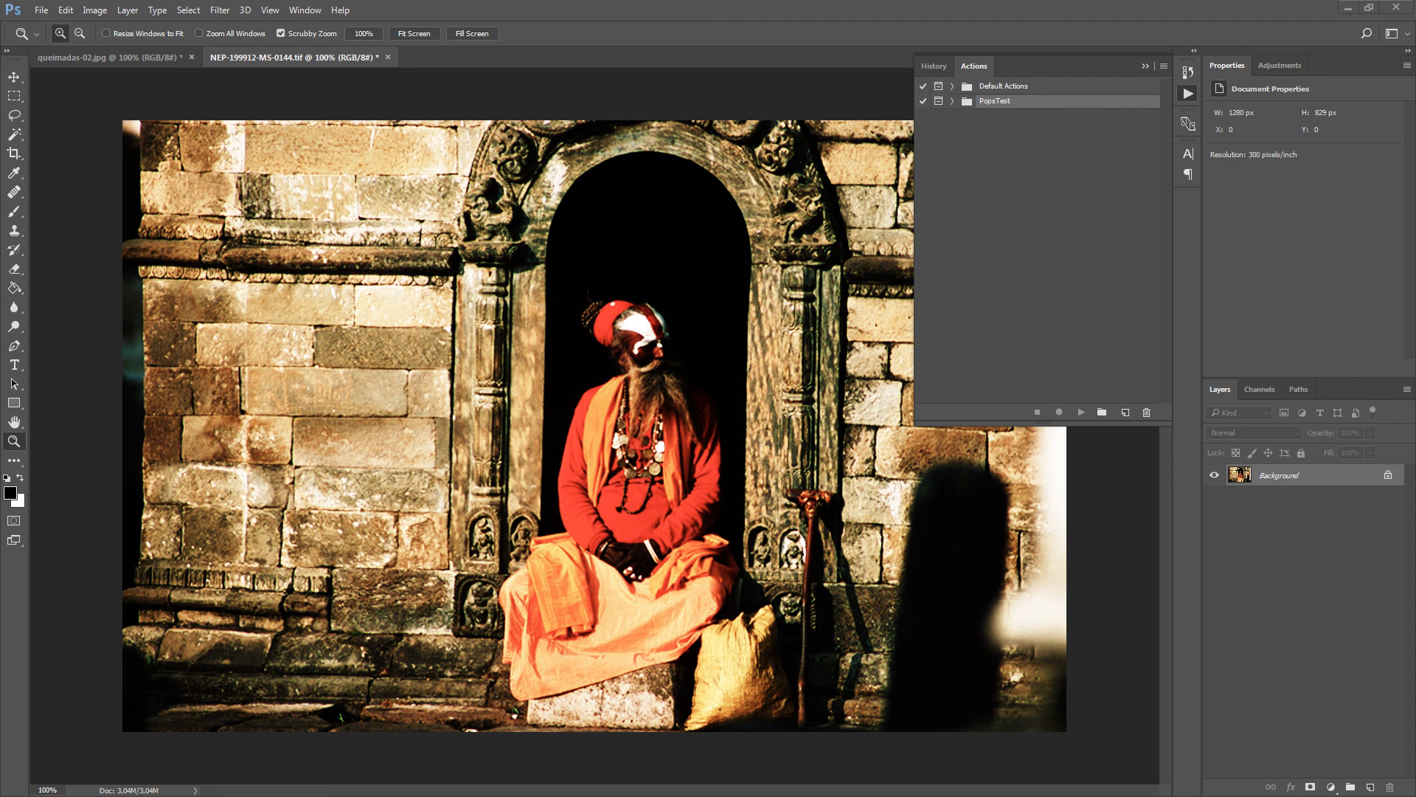
{"action": "left_click_drag", "start_coordinate": [45, 793], "coordinate": [597, 14]}
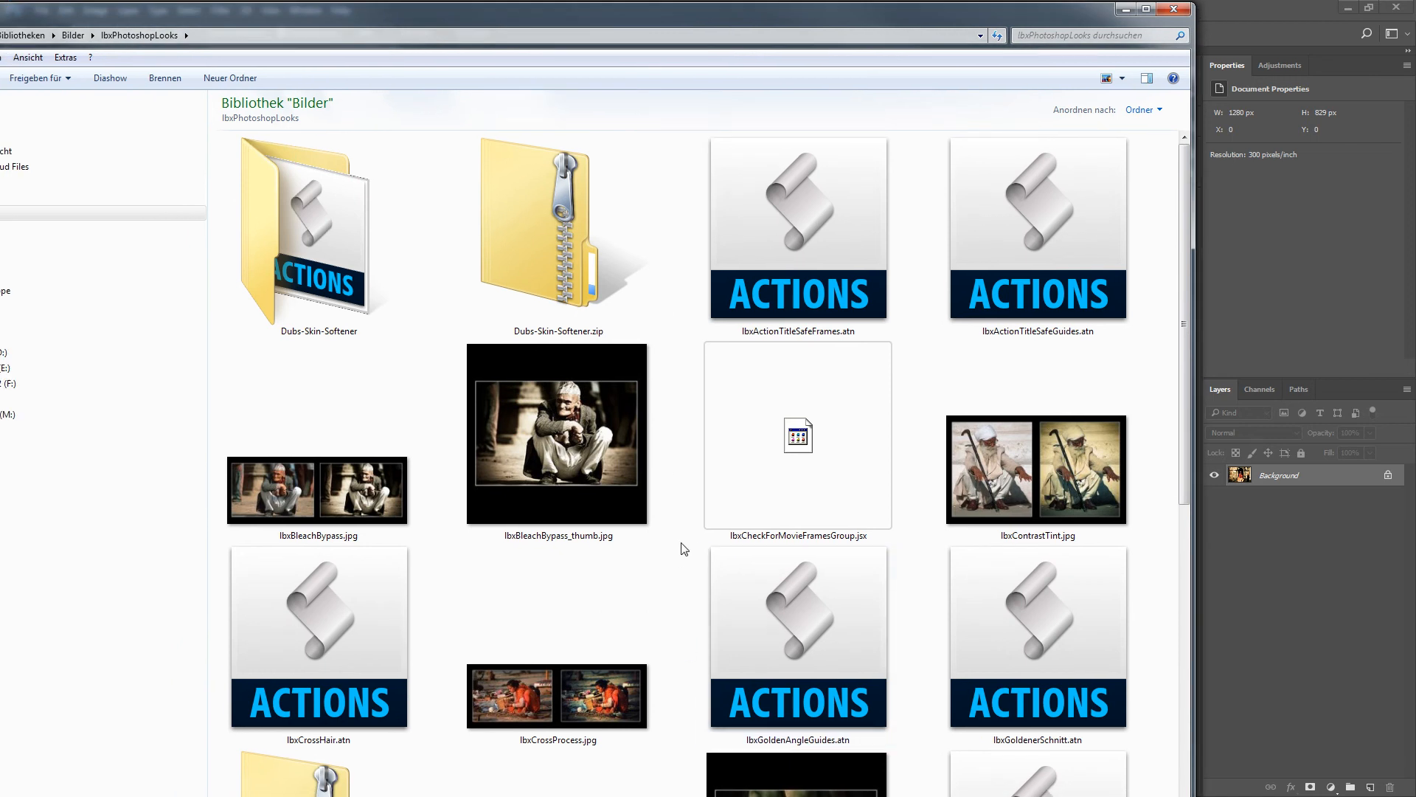
{"action": "scroll", "coordinate": [683, 548], "scroll_direction": "down", "scroll_amount": 5}
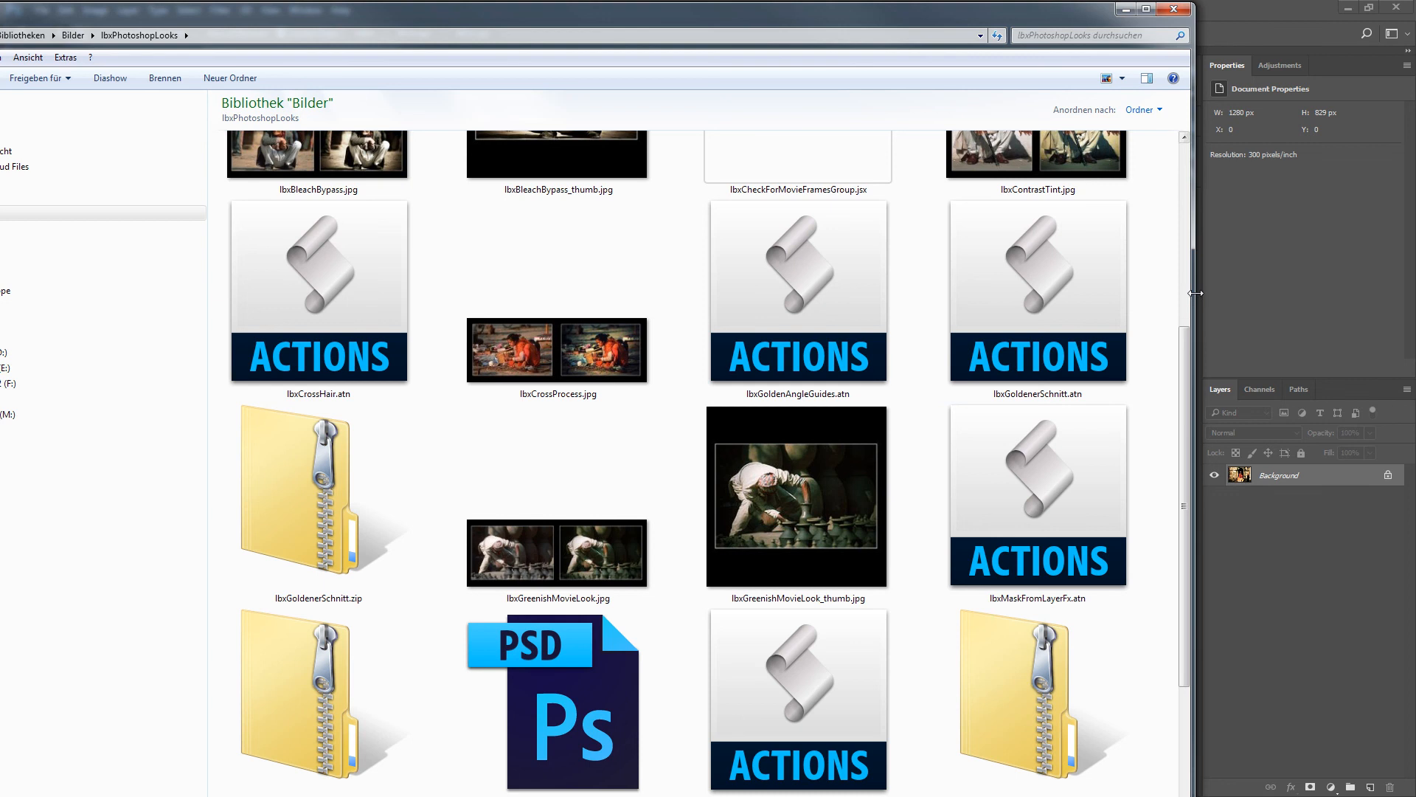
{"action": "left_click_drag", "start_coordinate": [1195, 293], "coordinate": [912, 304]}
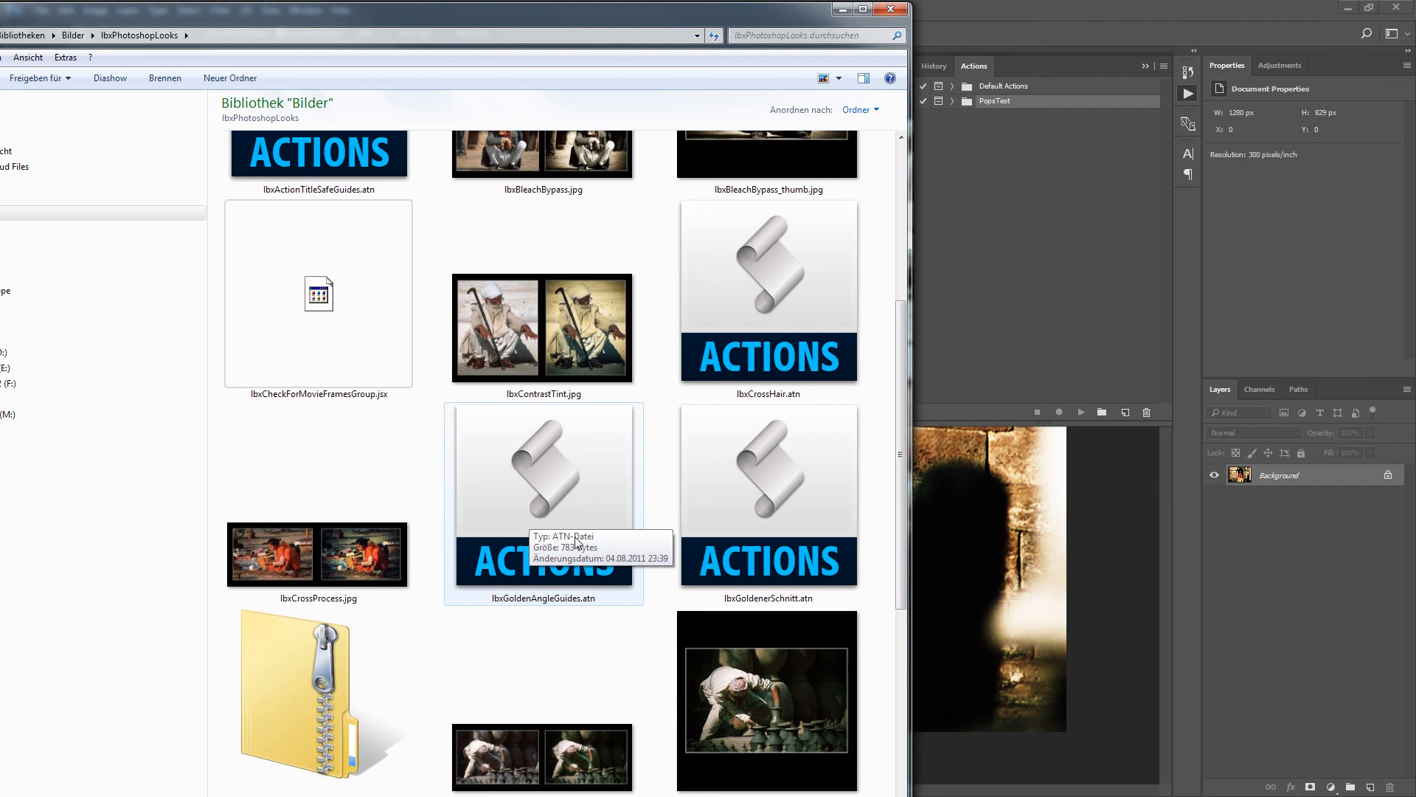
{"action": "left_click_drag", "start_coordinate": [550, 486], "coordinate": [1014, 294]}
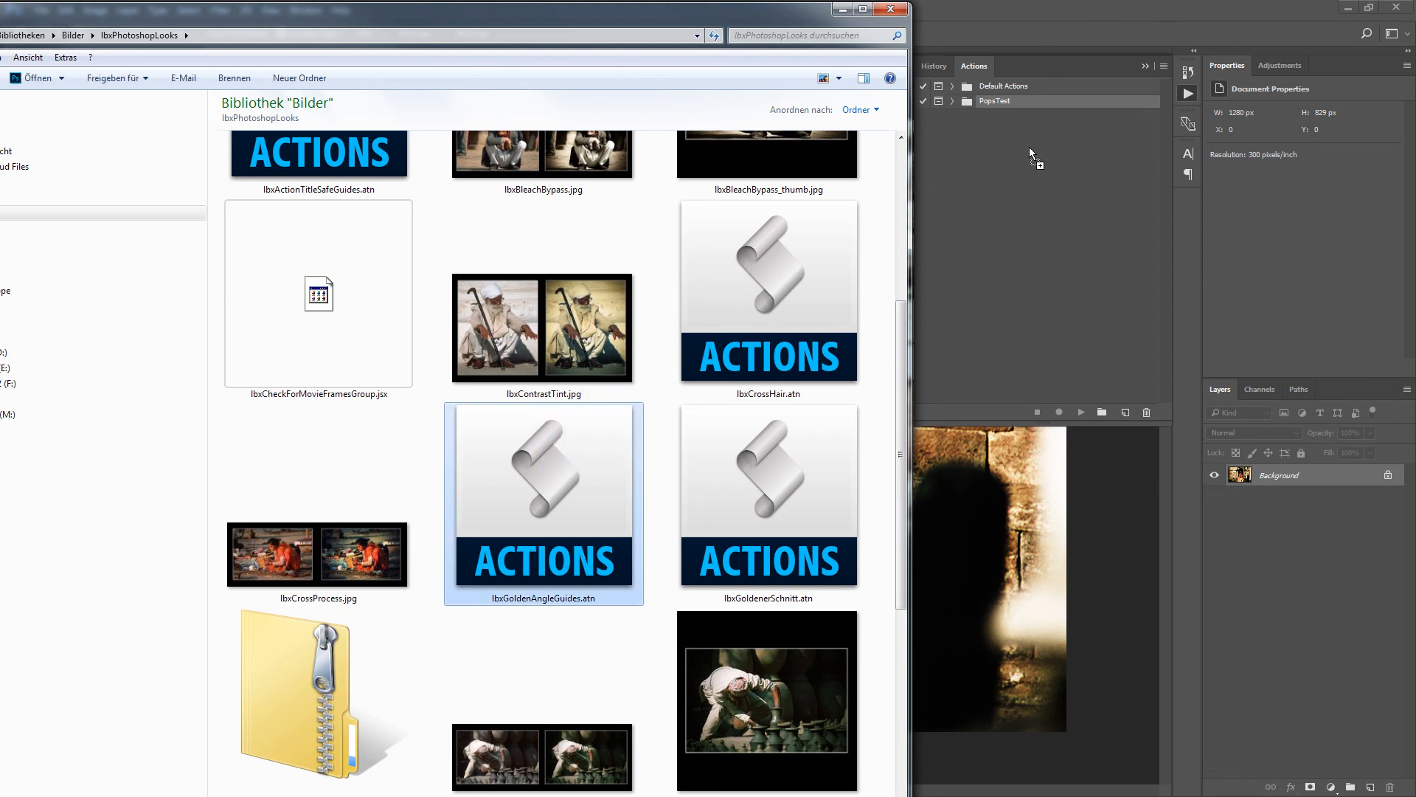
{"action": "left_click_drag", "start_coordinate": [1029, 147], "coordinate": [1029, 147]}
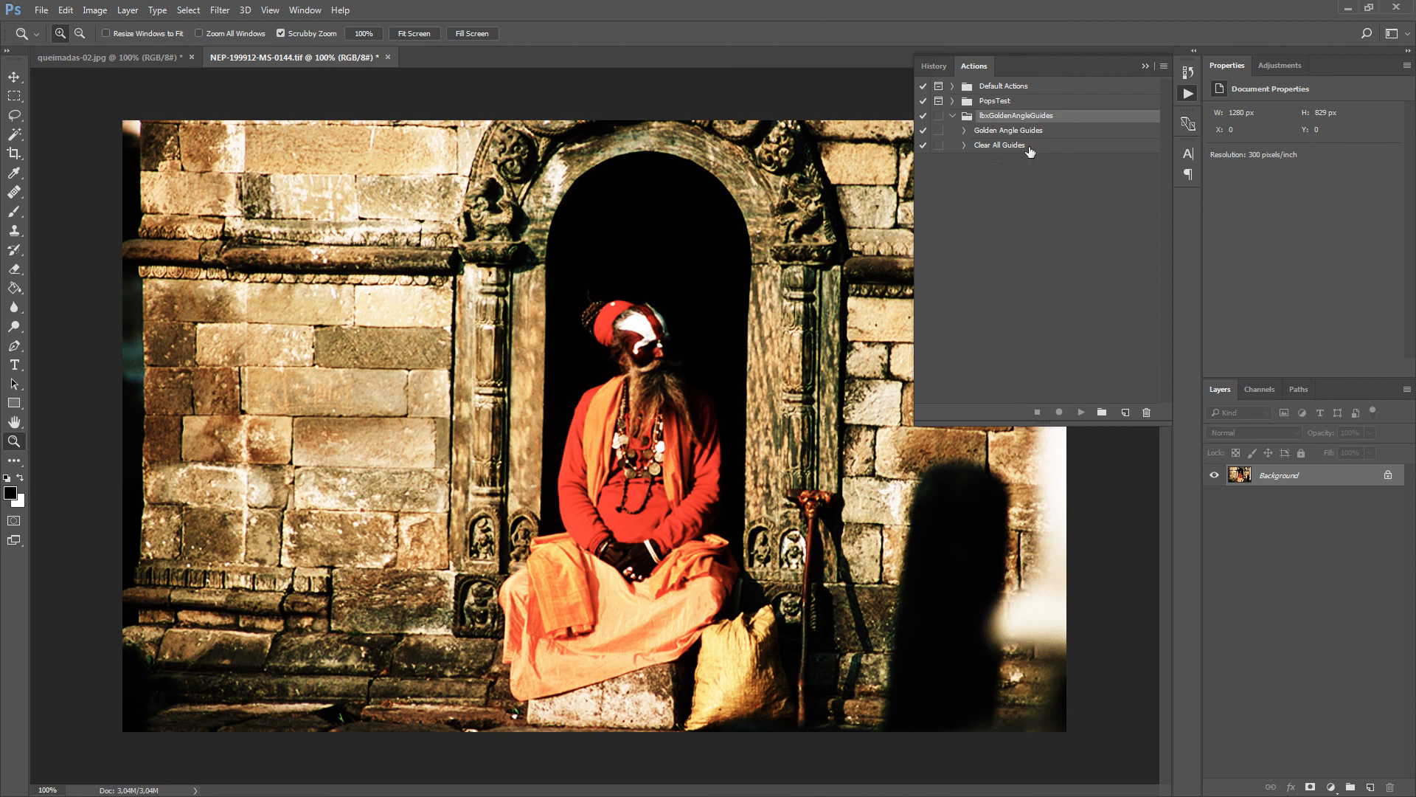
- Play Golden Angle Guides on the photo, remove the guides with the Clear All Guides action and collapse the set
{"action": "left_click", "coordinate": [988, 135]}
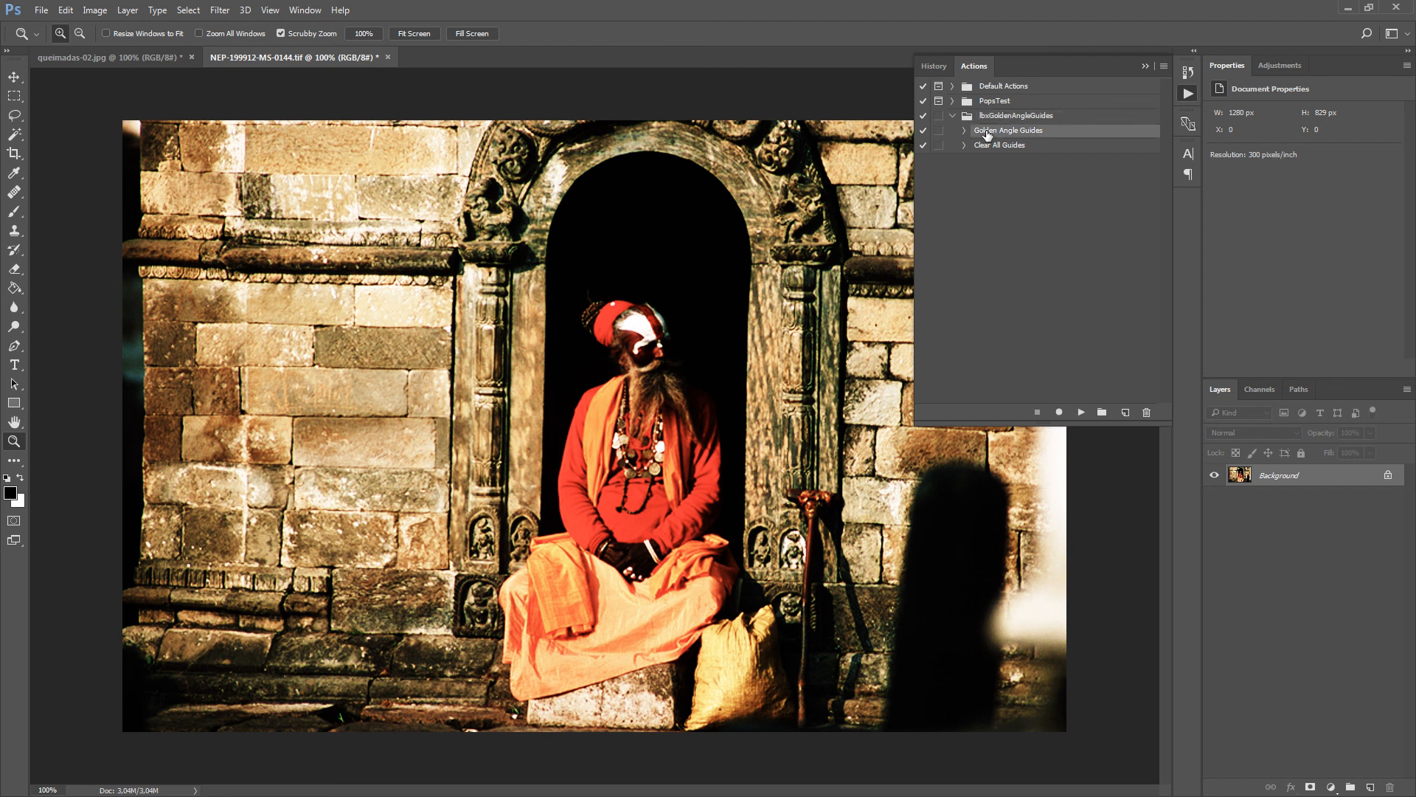
{"action": "left_click", "coordinate": [1081, 413]}
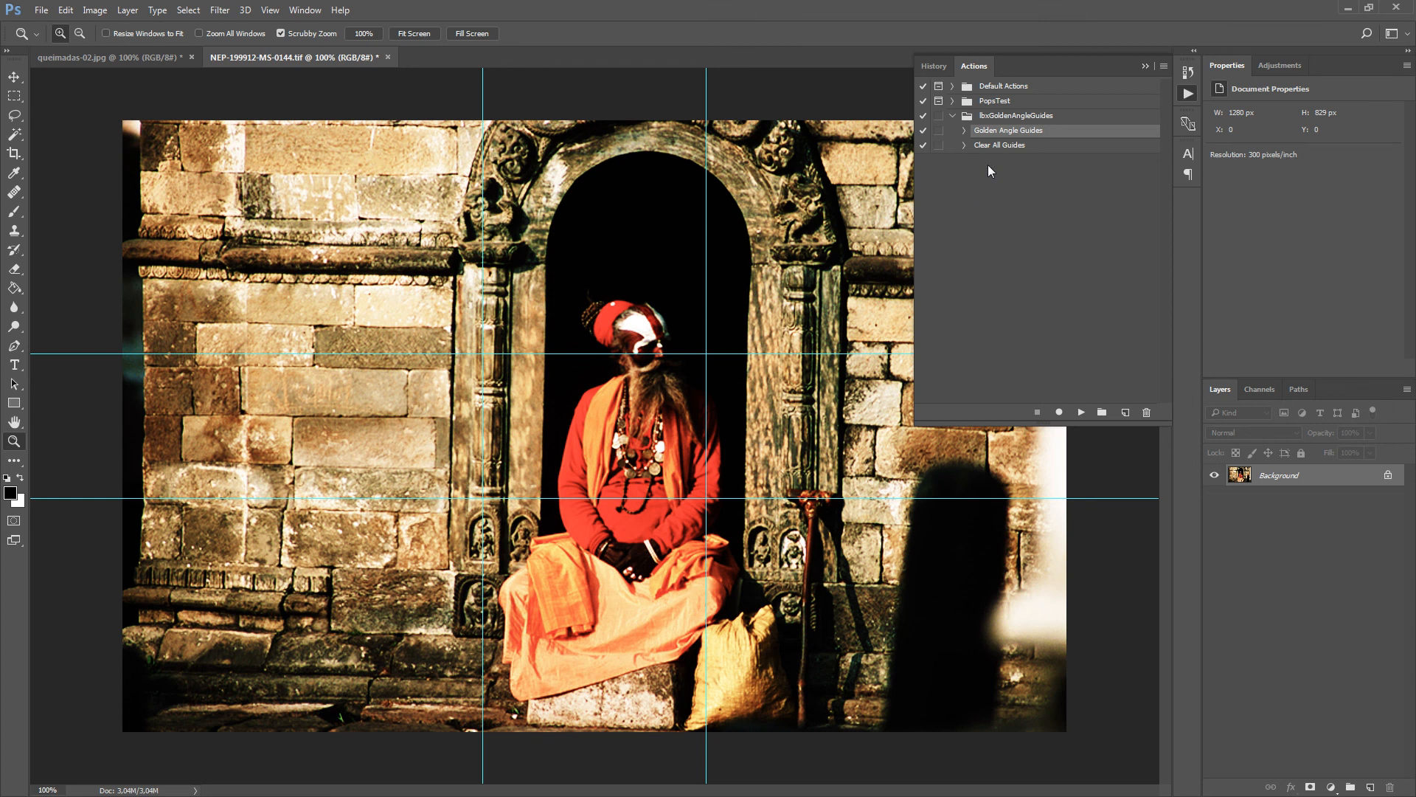
{"action": "left_click", "coordinate": [995, 146]}
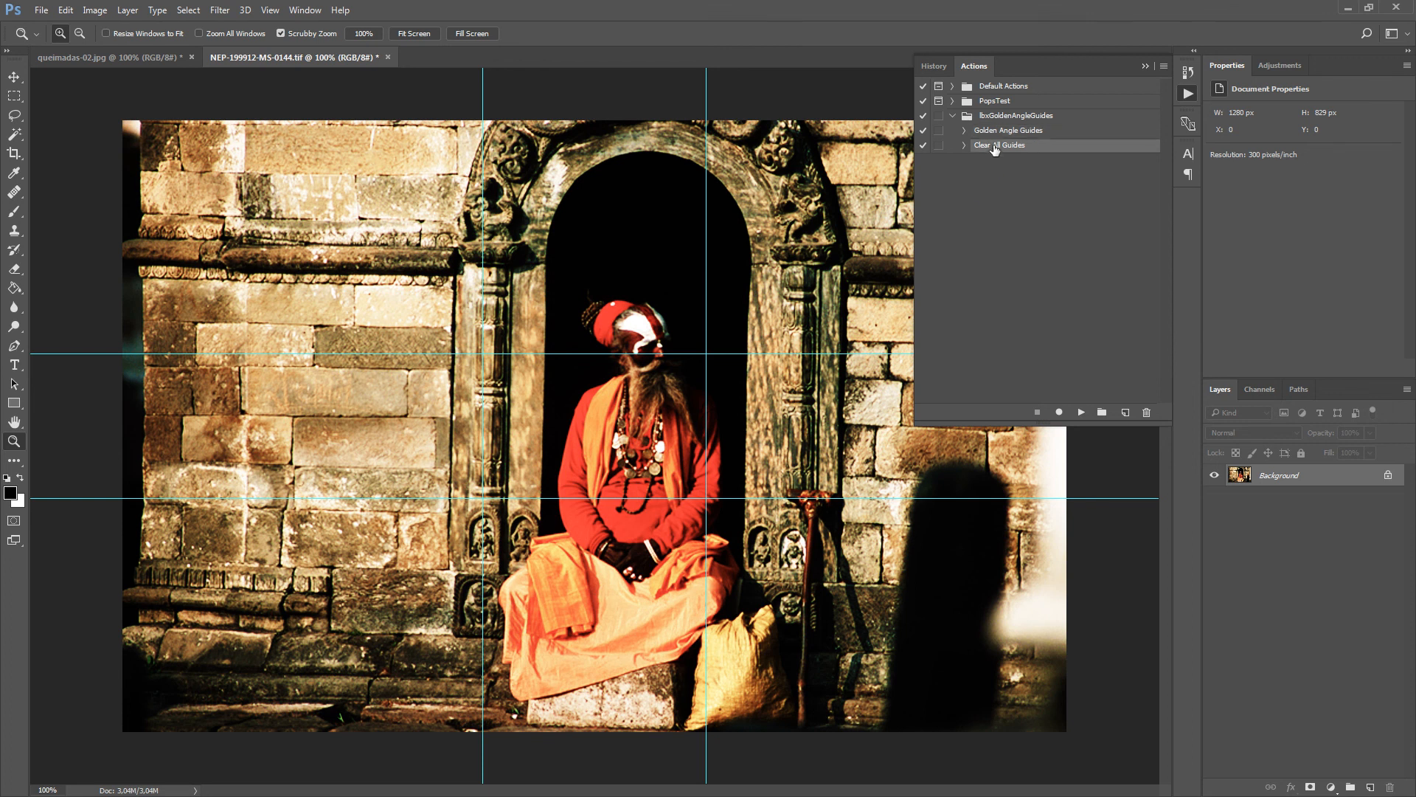
{"action": "left_click", "coordinate": [1081, 412]}
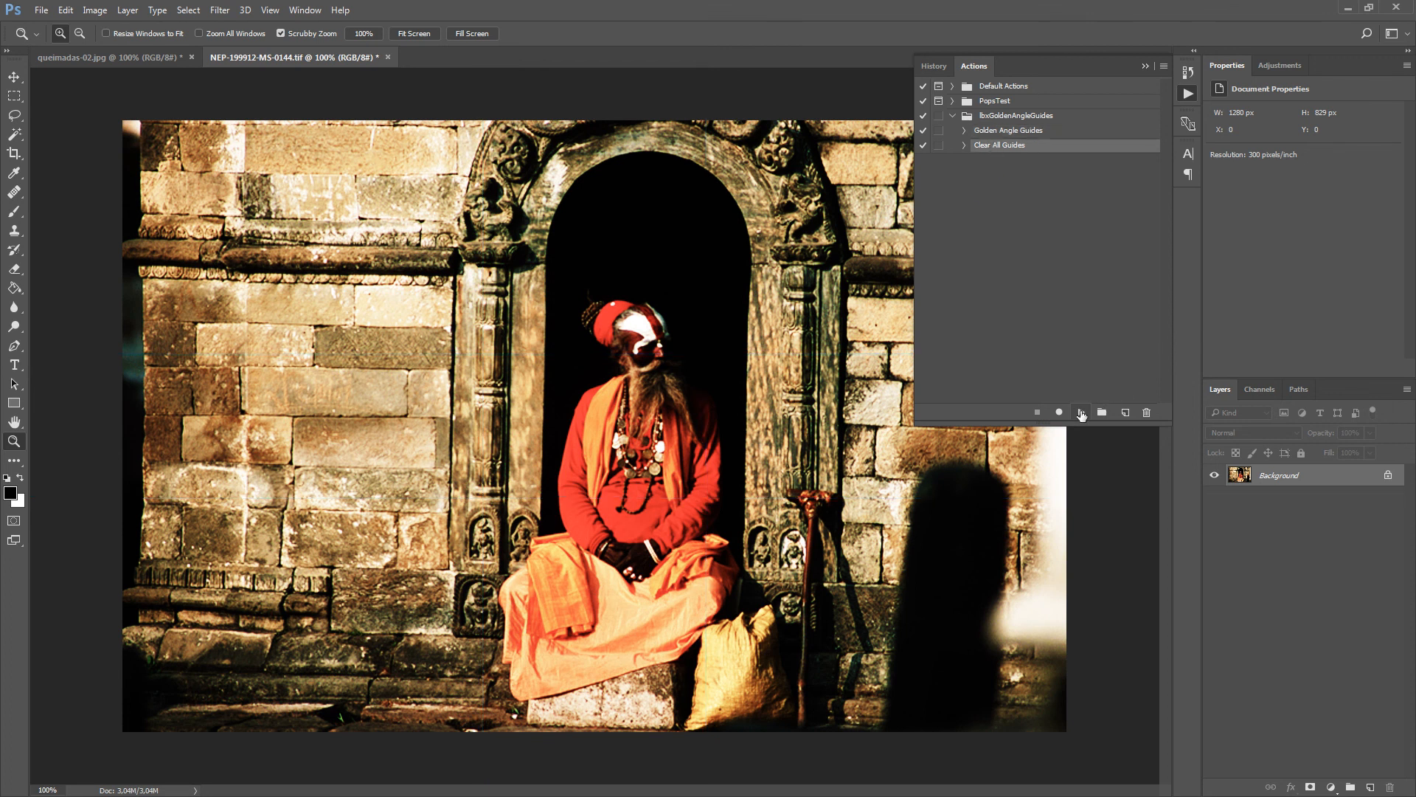
{"action": "left_click", "coordinate": [952, 116]}
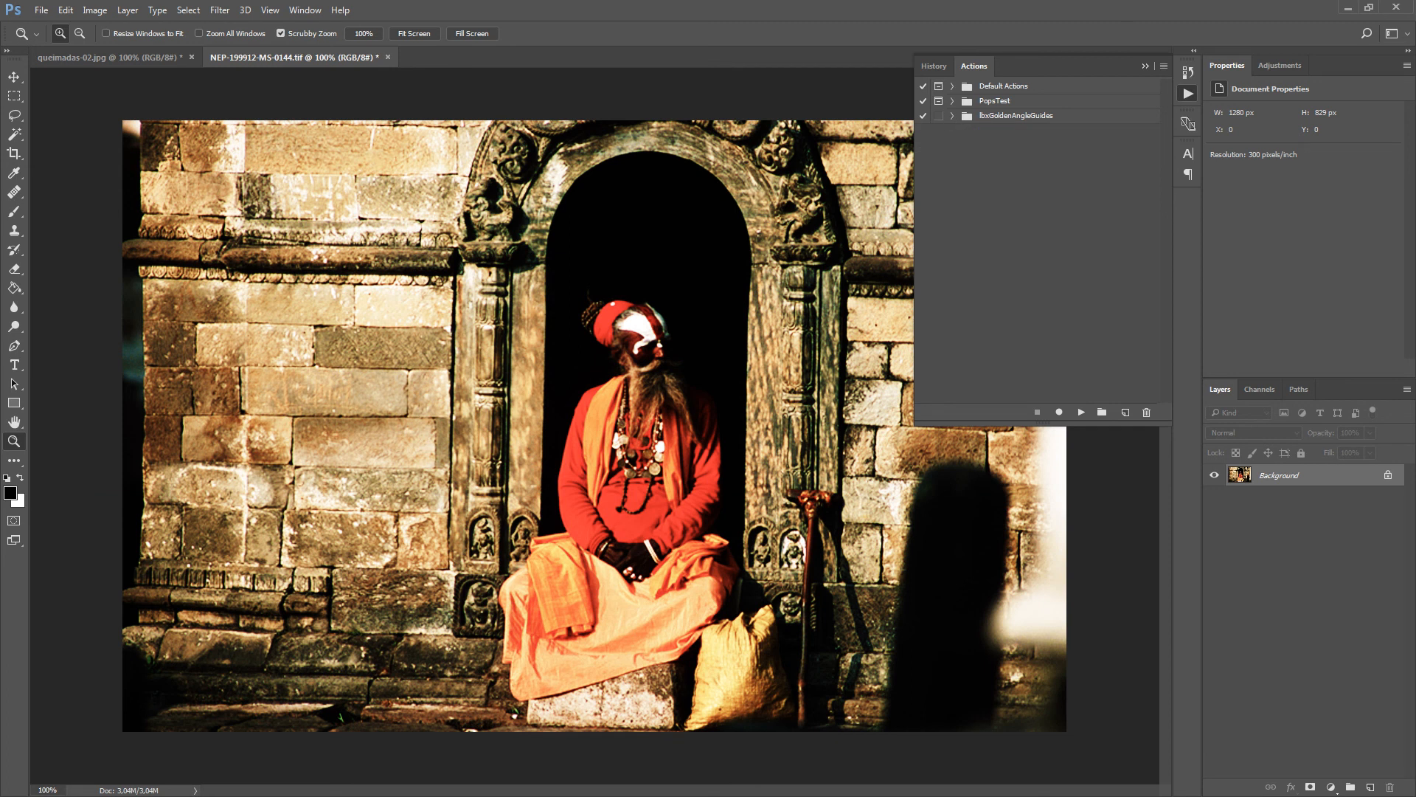
- Switch to the file explorer and load lbxPhotoLooks.atn from the lbxPhotoshopLooks folder into Photoshop's action list
{"action": "key", "text": "alt+Tab"}
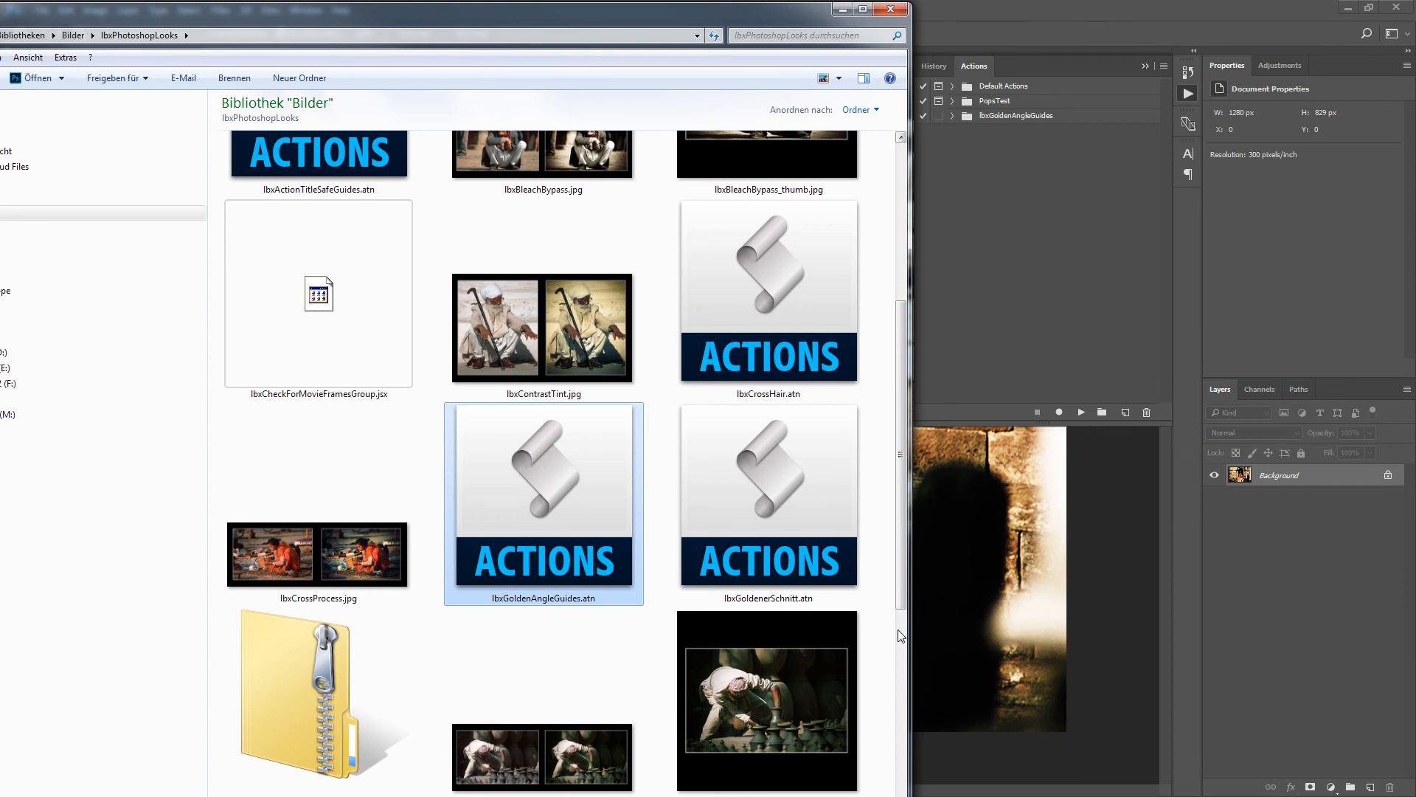
{"action": "scroll", "coordinate": [902, 633], "scroll_direction": "down", "scroll_amount": 5}
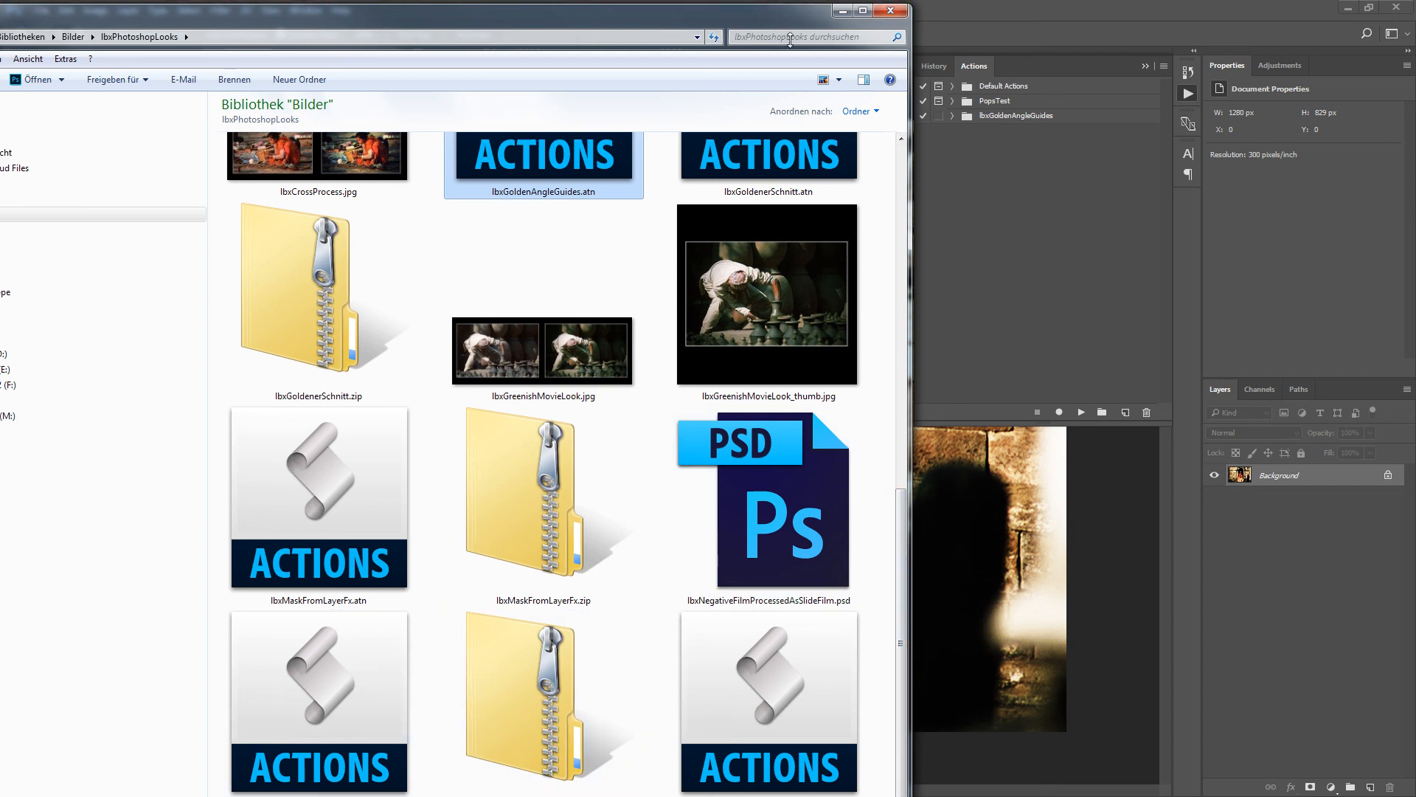
{"action": "left_click_drag", "start_coordinate": [792, 5], "coordinate": [856, 117]}
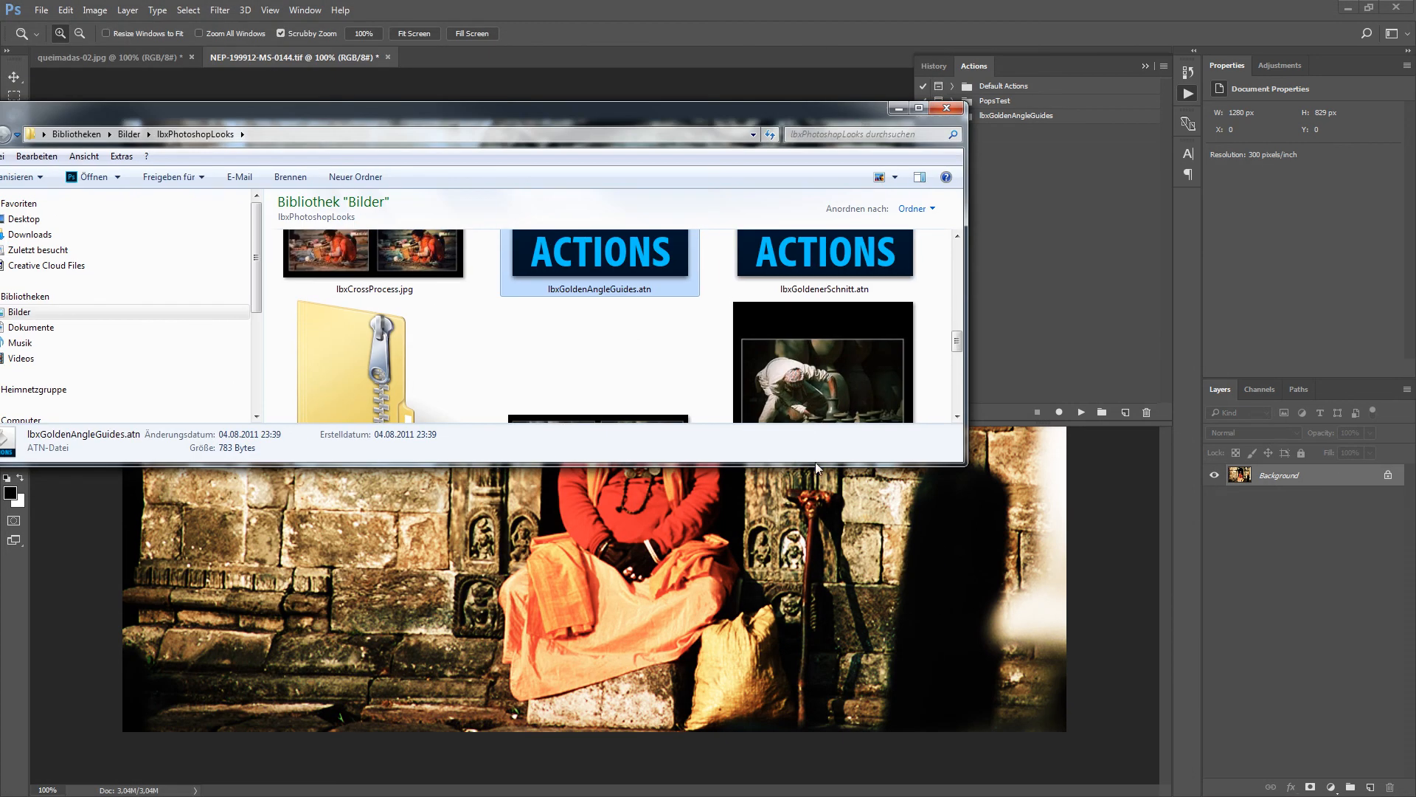
{"action": "left_click_drag", "start_coordinate": [815, 464], "coordinate": [853, 634]}
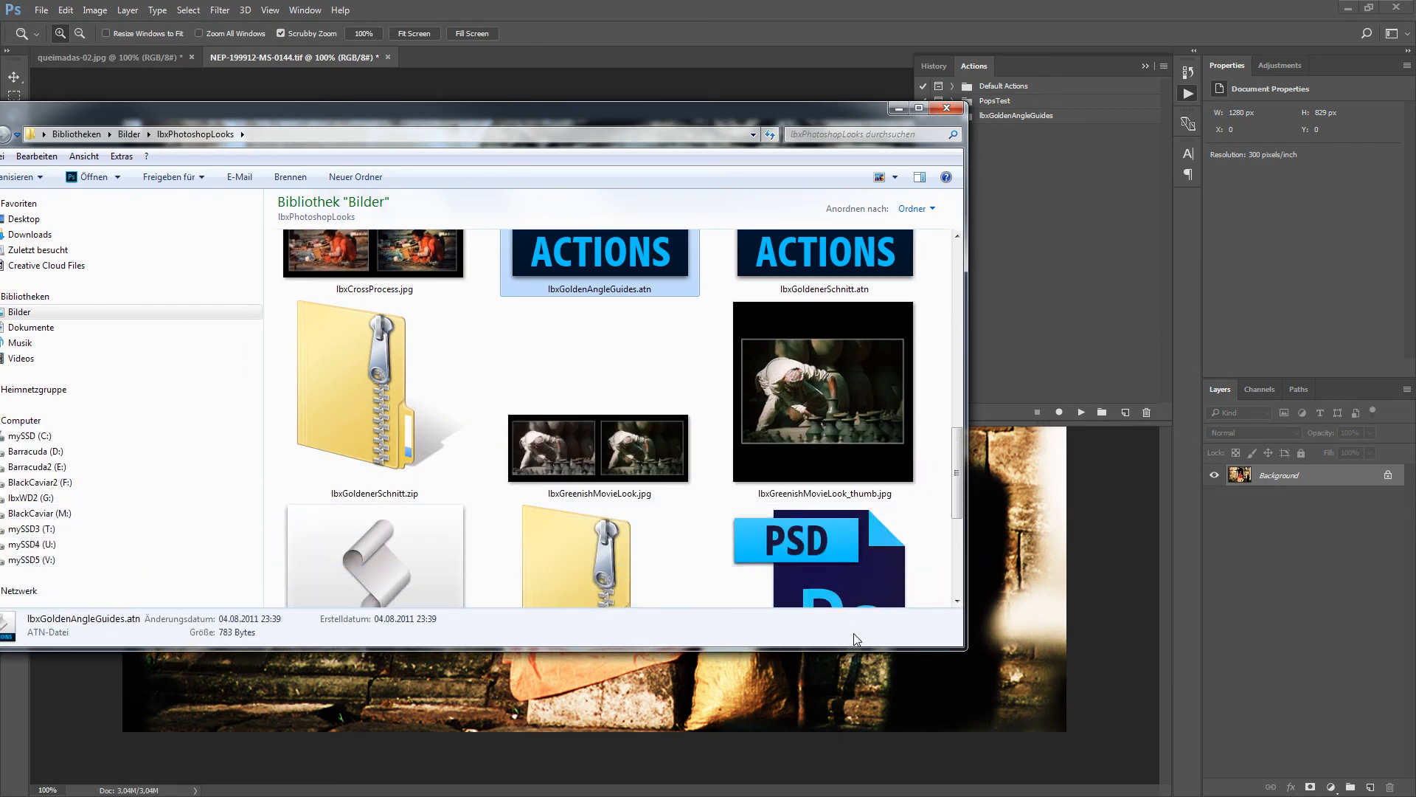
{"action": "left_click", "coordinate": [957, 566]}
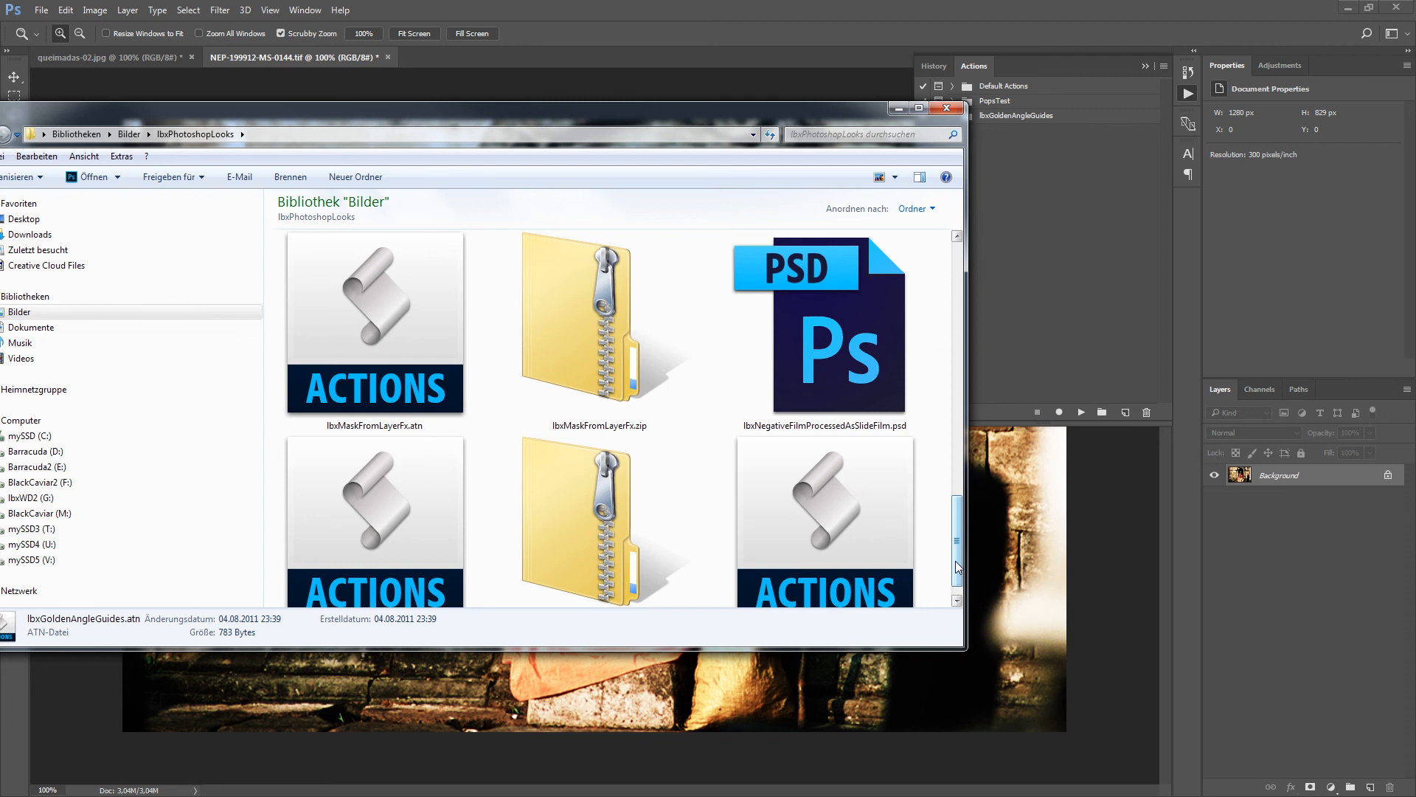
{"action": "scroll", "coordinate": [957, 565], "scroll_direction": "down", "scroll_amount": 1}
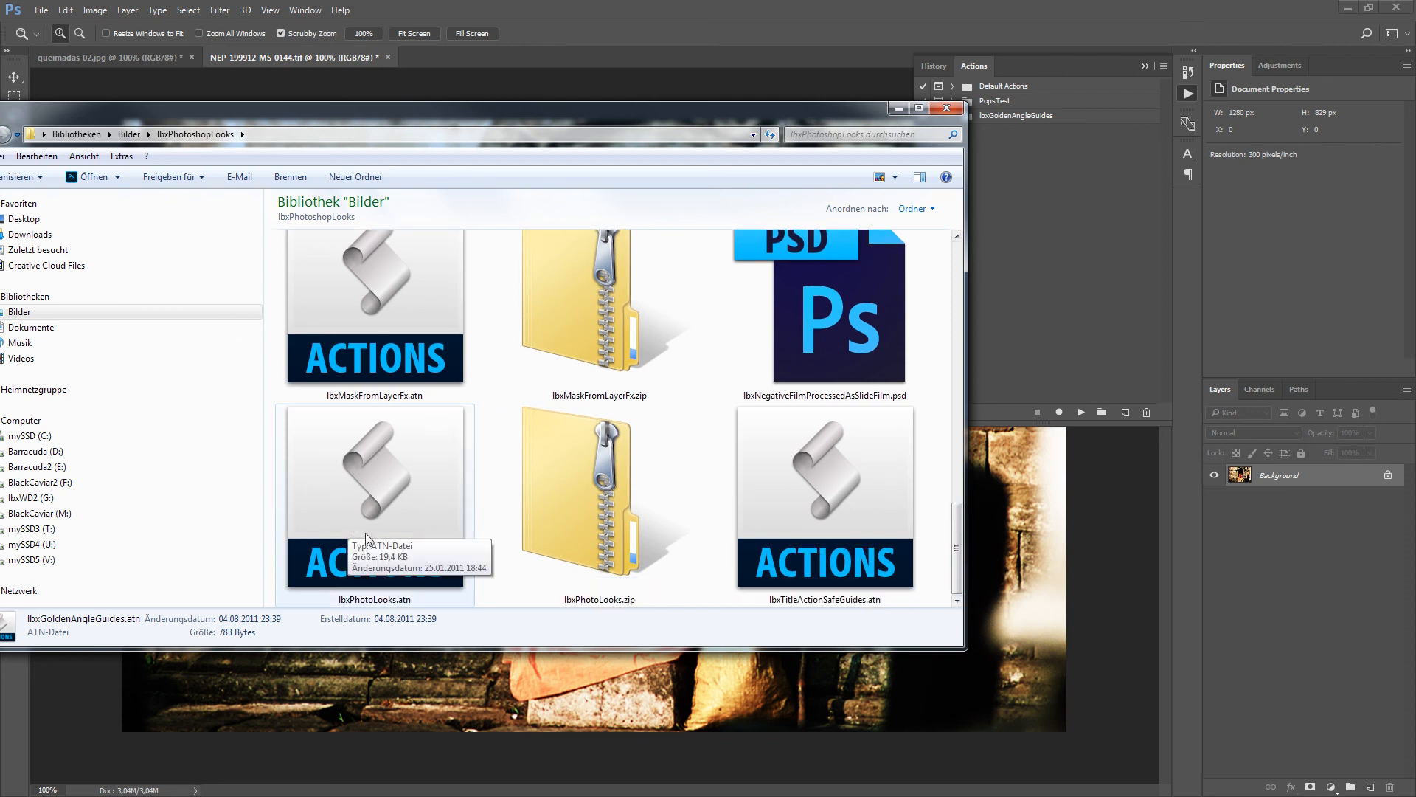
{"action": "left_click", "coordinate": [353, 494]}
{"action": "left_click_drag", "start_coordinate": [353, 495], "coordinate": [1086, 197]}
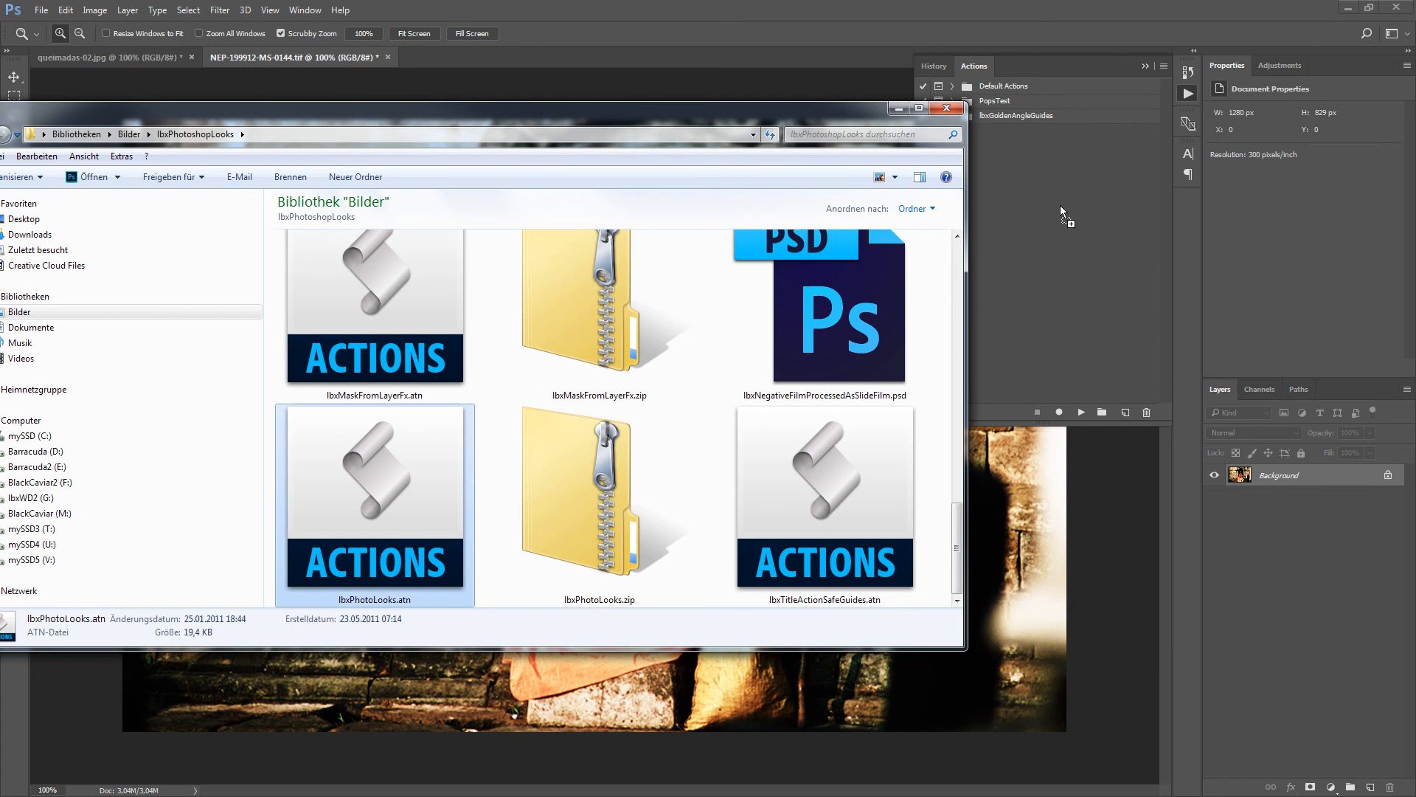
{"action": "left_click_drag", "start_coordinate": [1060, 207], "coordinate": [1061, 209]}
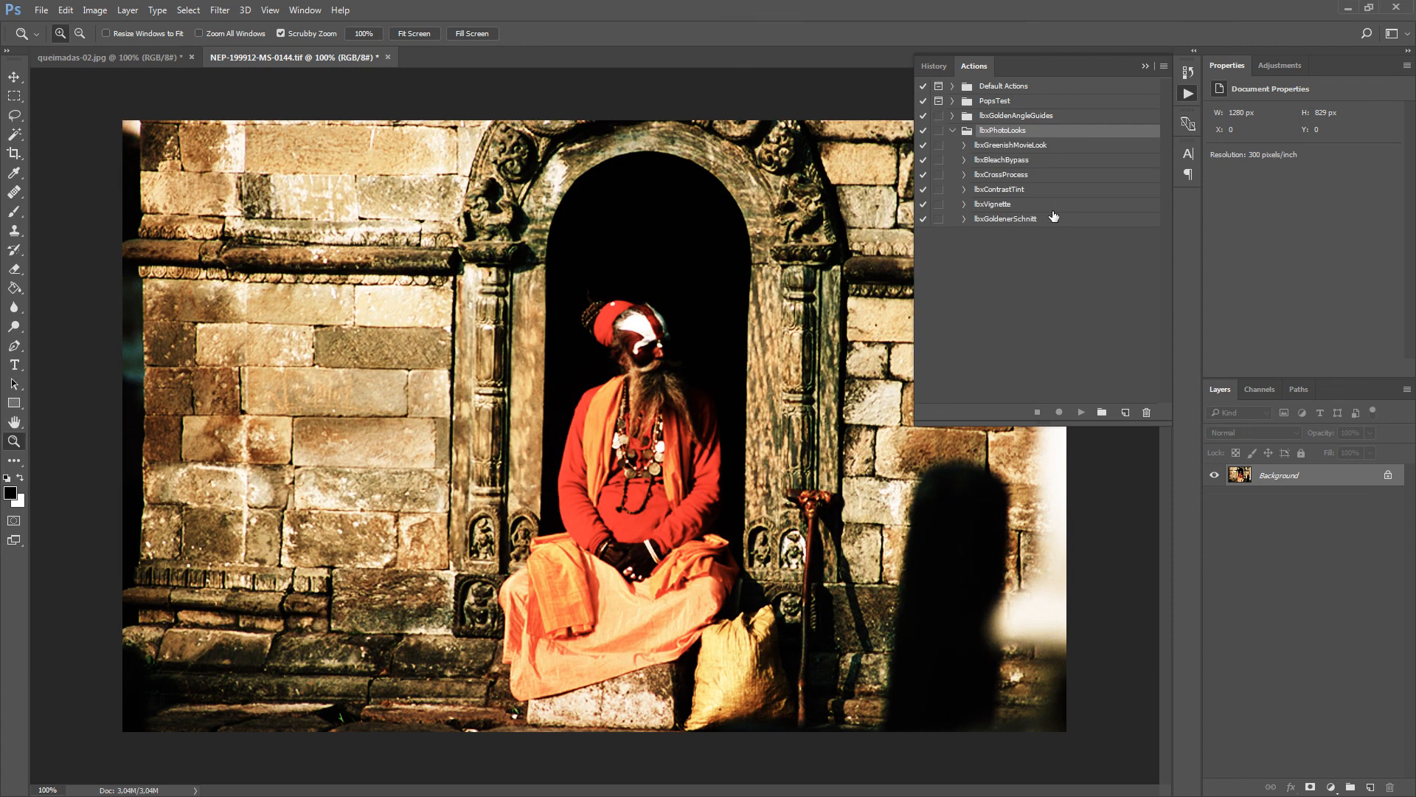
- Play the lbxVignette action on the photo, then collapse the resulting lbxVignette layer group and the lbxPhotoLooks action set
{"action": "left_click", "coordinate": [995, 207]}
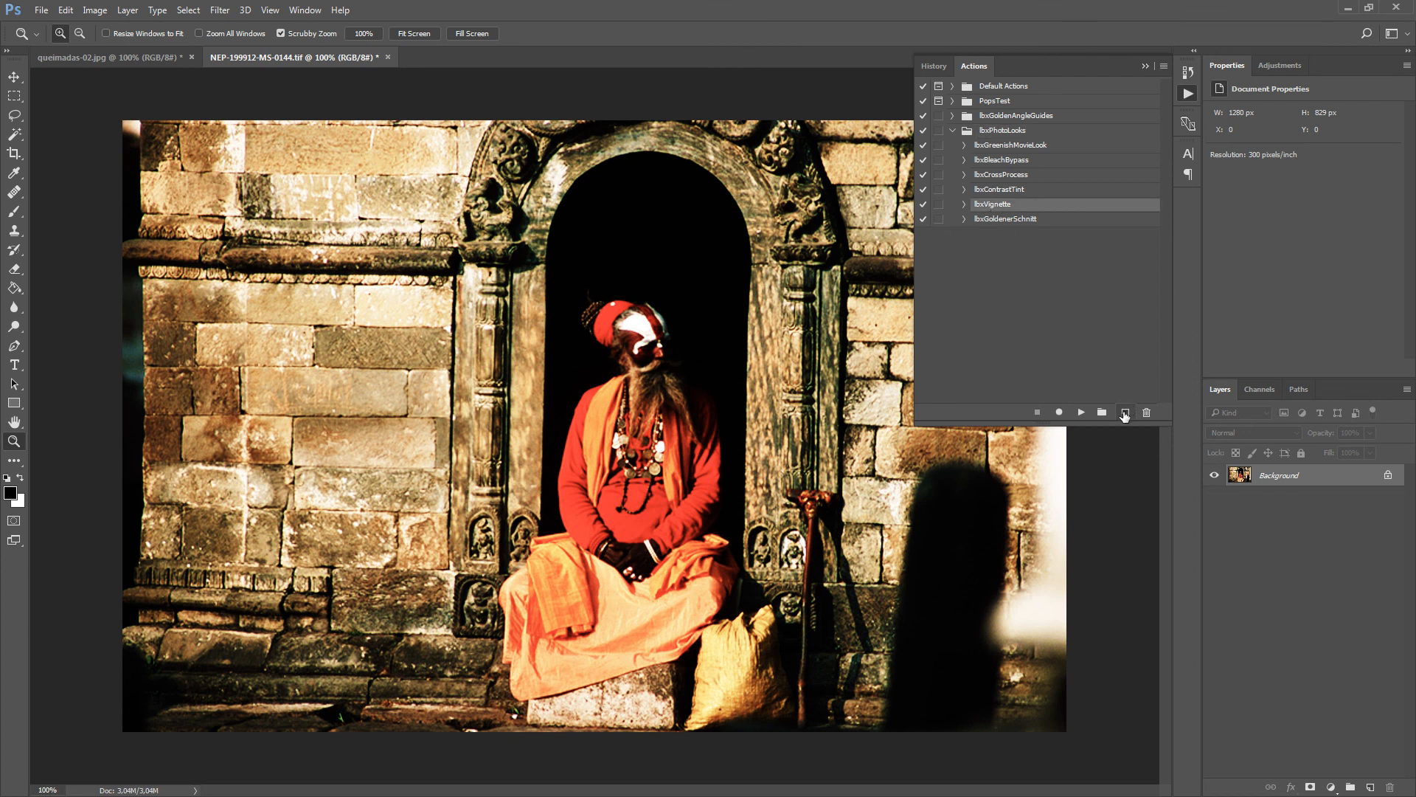
{"action": "left_click", "coordinate": [1081, 413]}
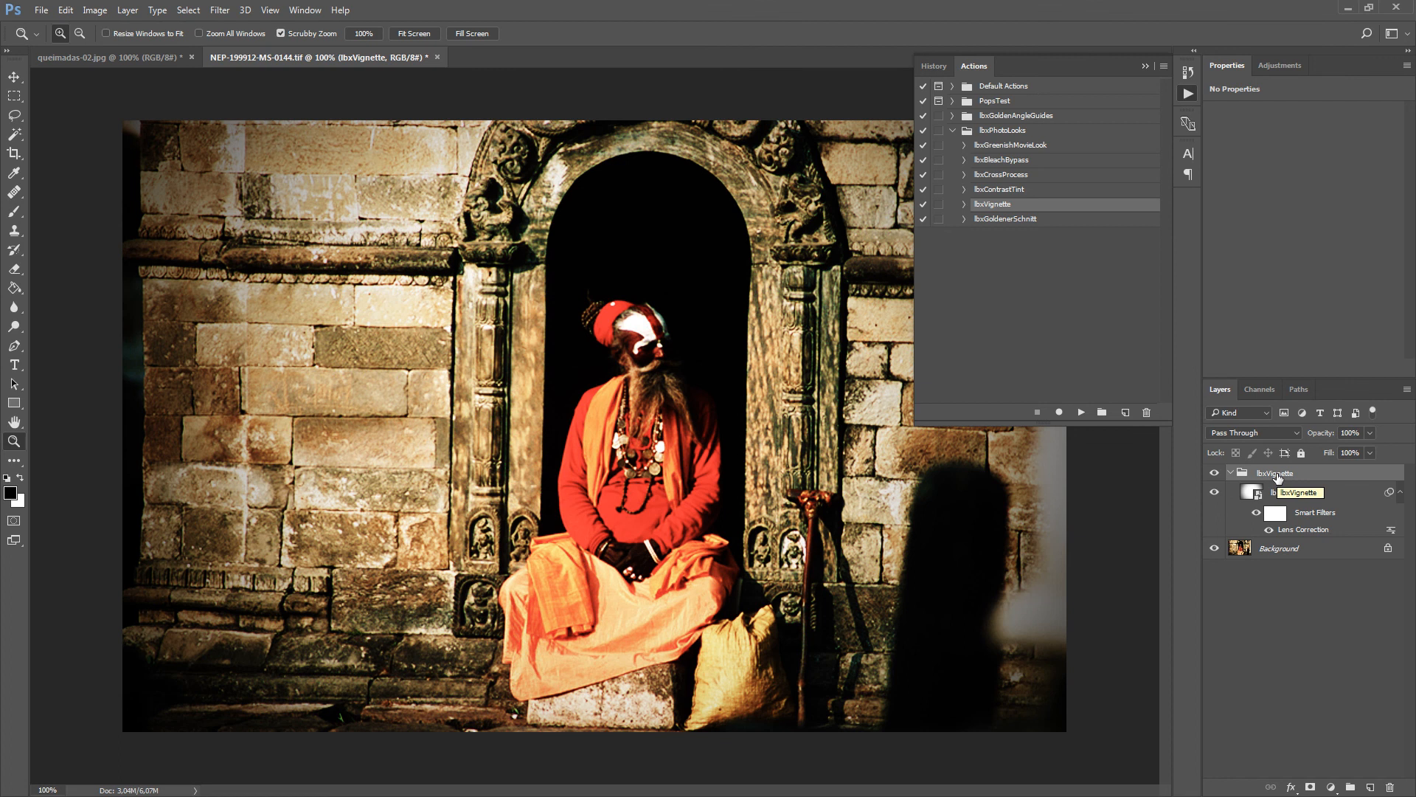
{"action": "left_click", "coordinate": [1298, 531]}
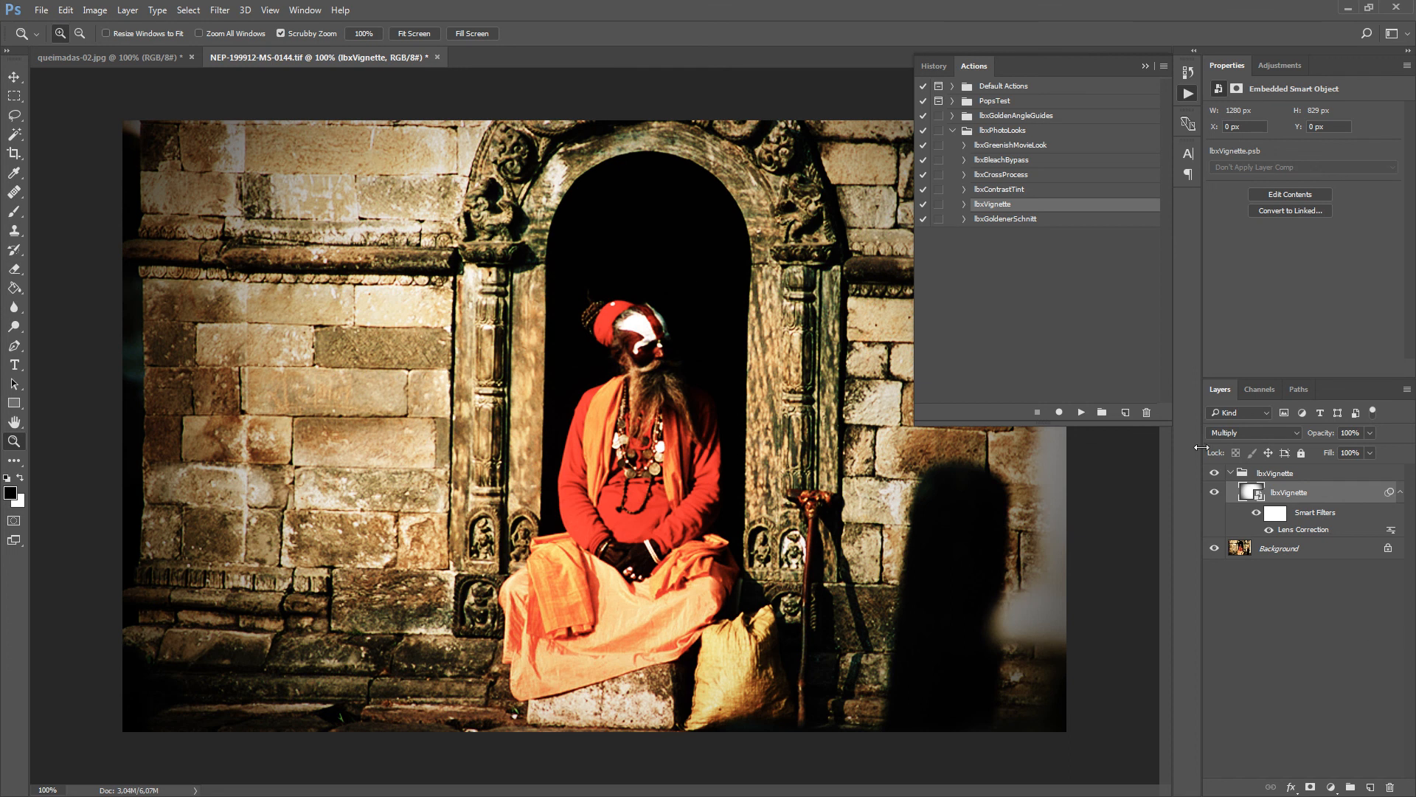
{"action": "left_click", "coordinate": [1230, 474]}
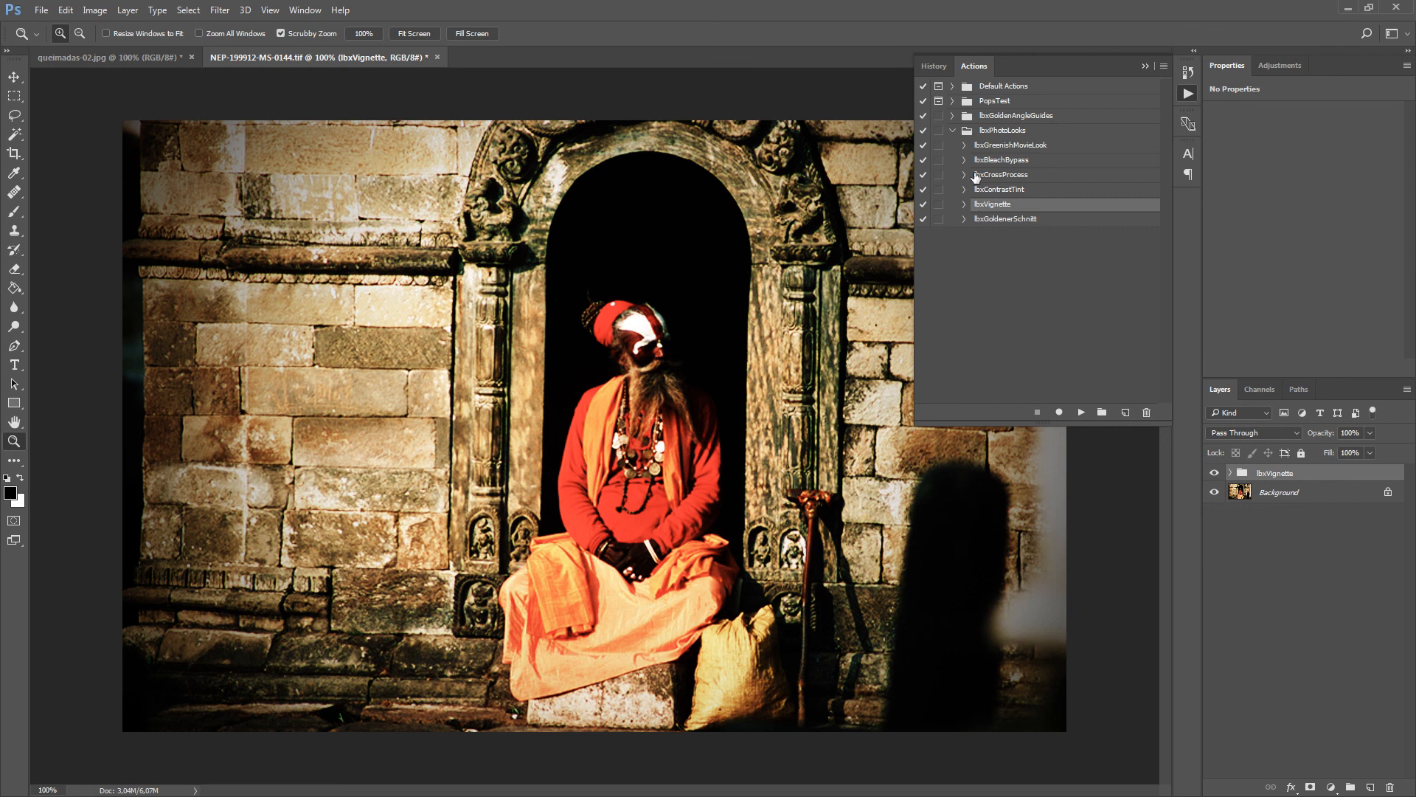
{"action": "left_click", "coordinate": [953, 133]}
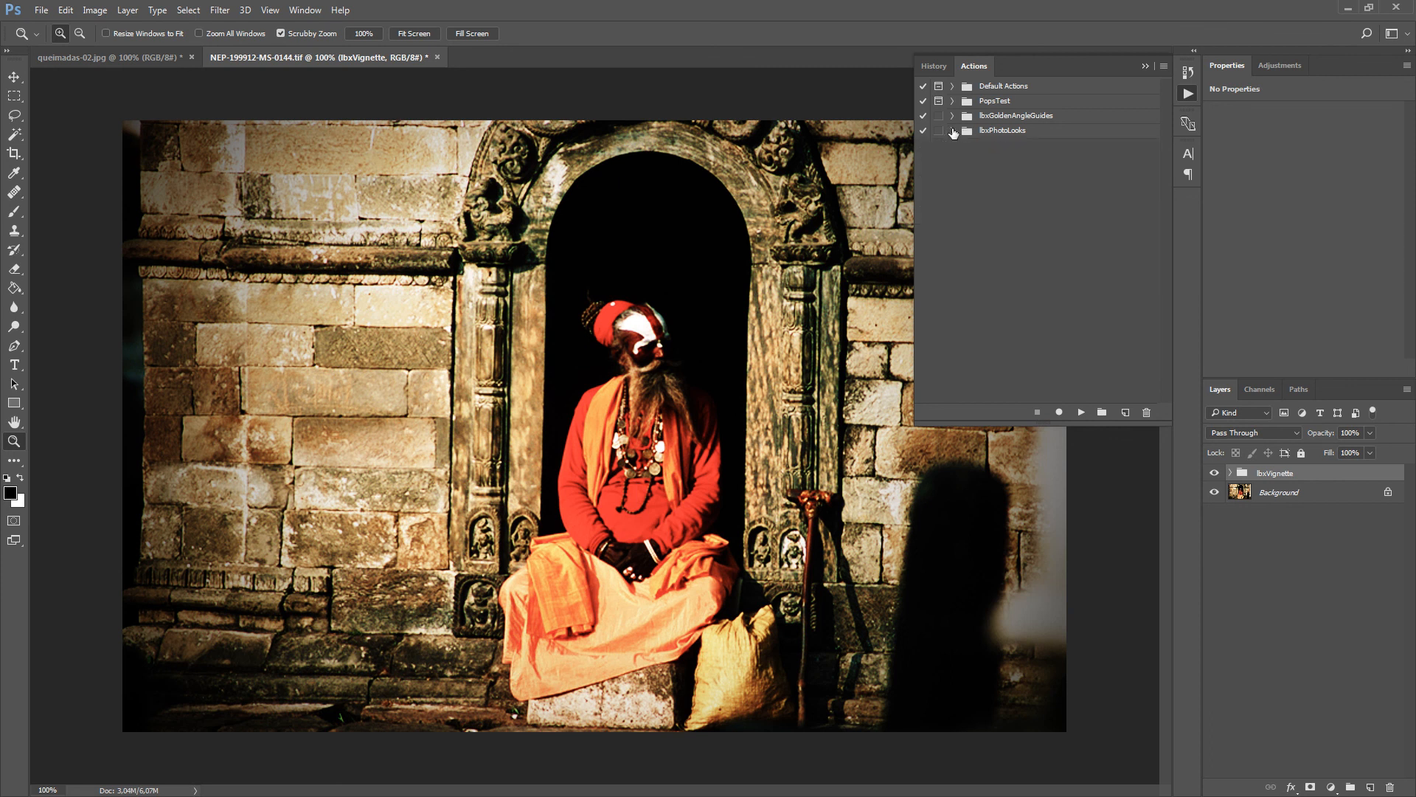